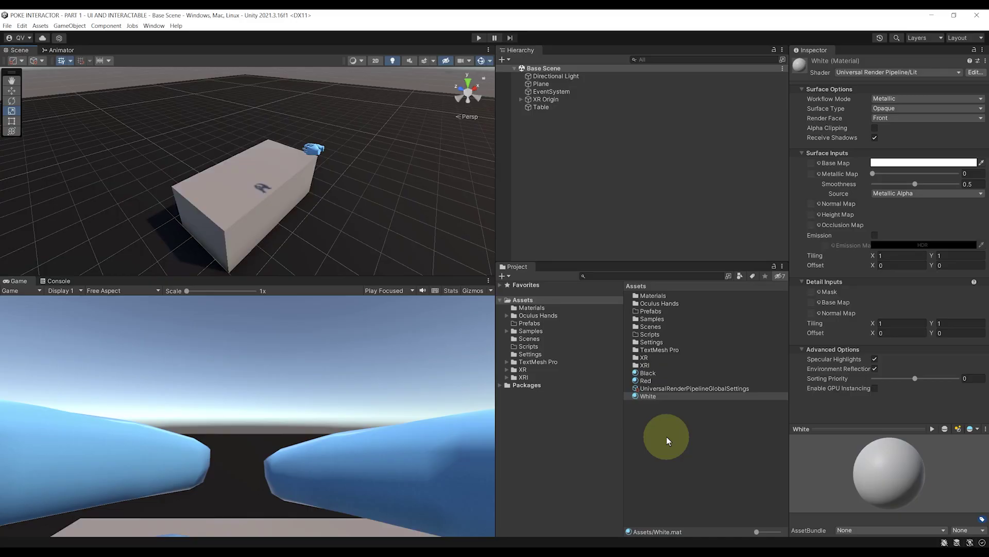
- Open the Package Manager and show the packages from the Unity Registry
left_click(666, 436)
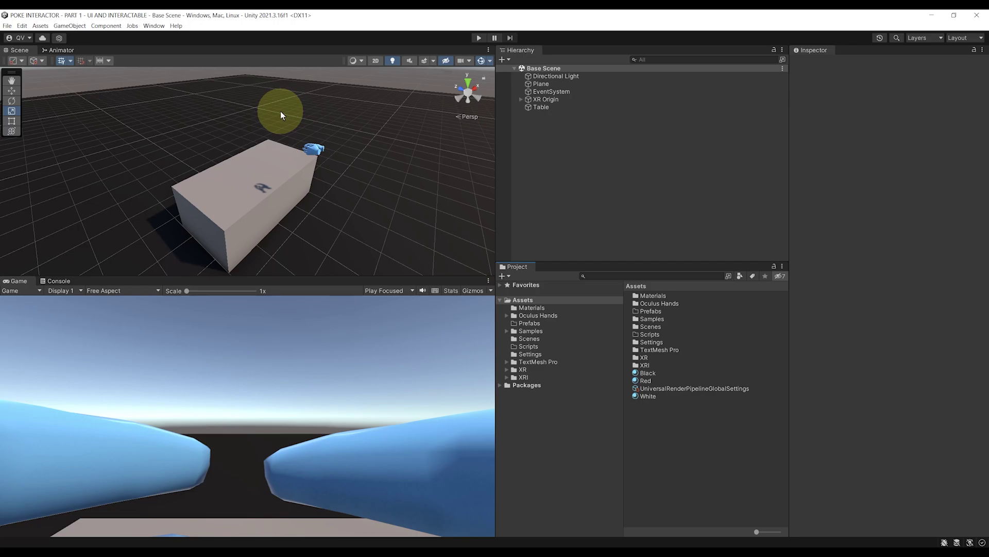
left_click_drag(281, 112, 336, 200, "alt")
left_click(154, 26)
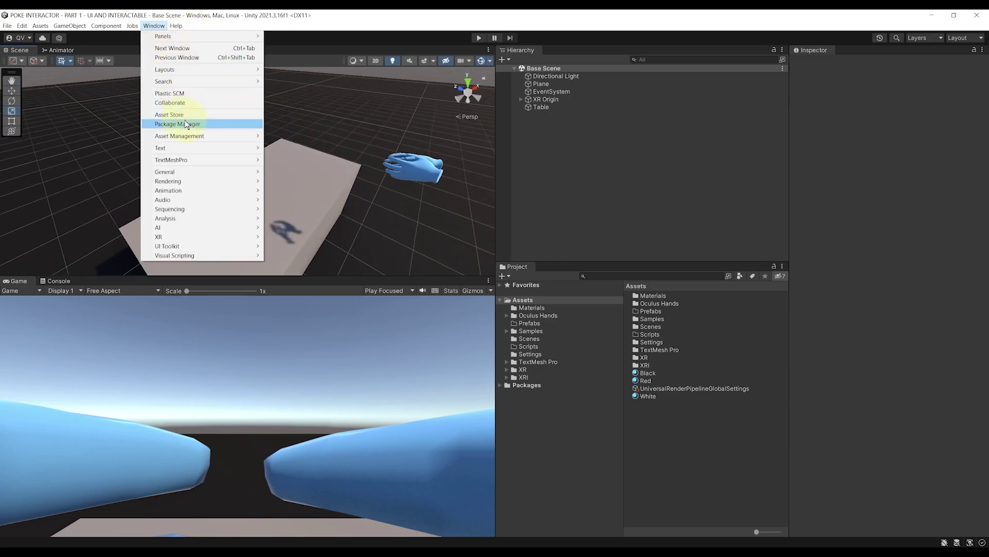
left_click(186, 124)
left_click(198, 119)
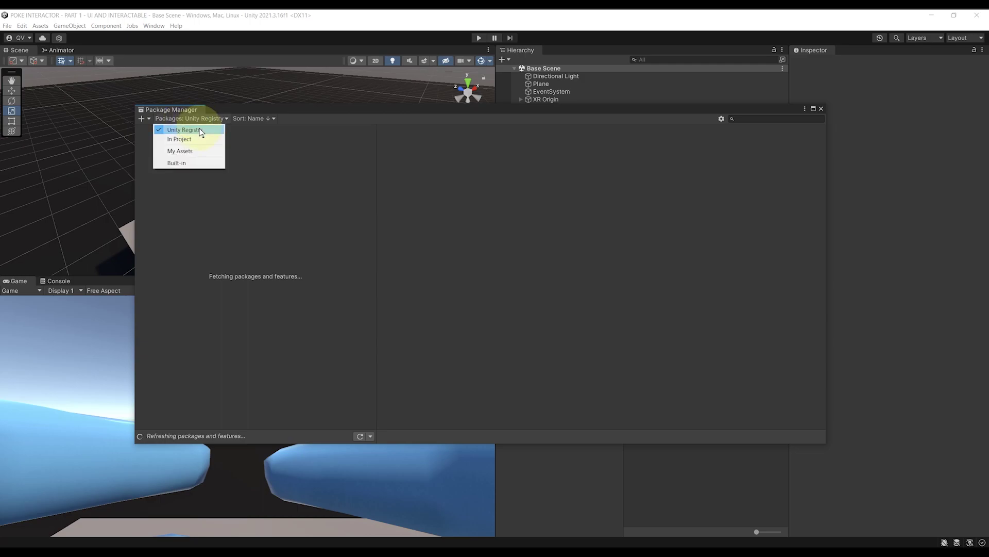
left_click(198, 132)
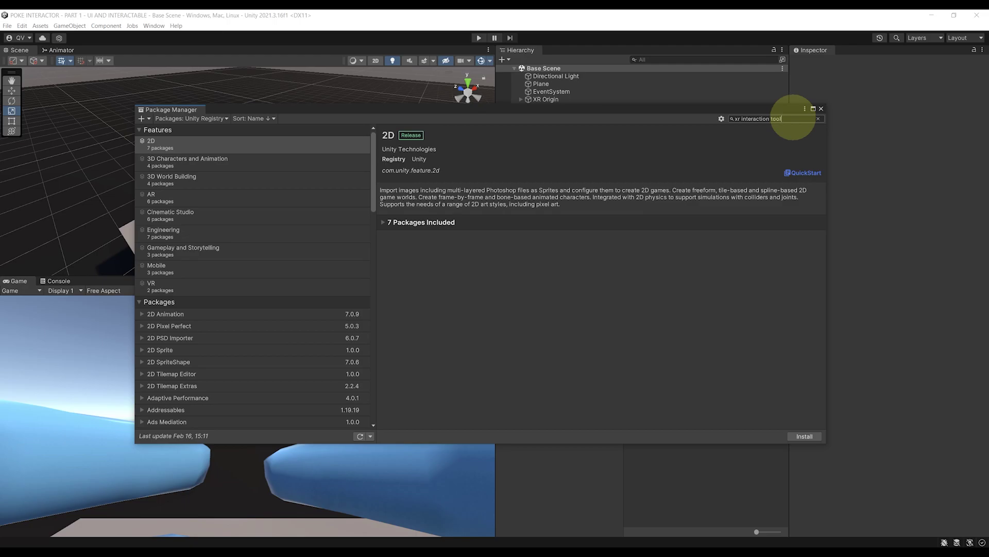
- Search the registry packages for "xr interaction toolkit" and expand the XR Interaction Toolkit's available versions
type("kit")
left_click(210, 144)
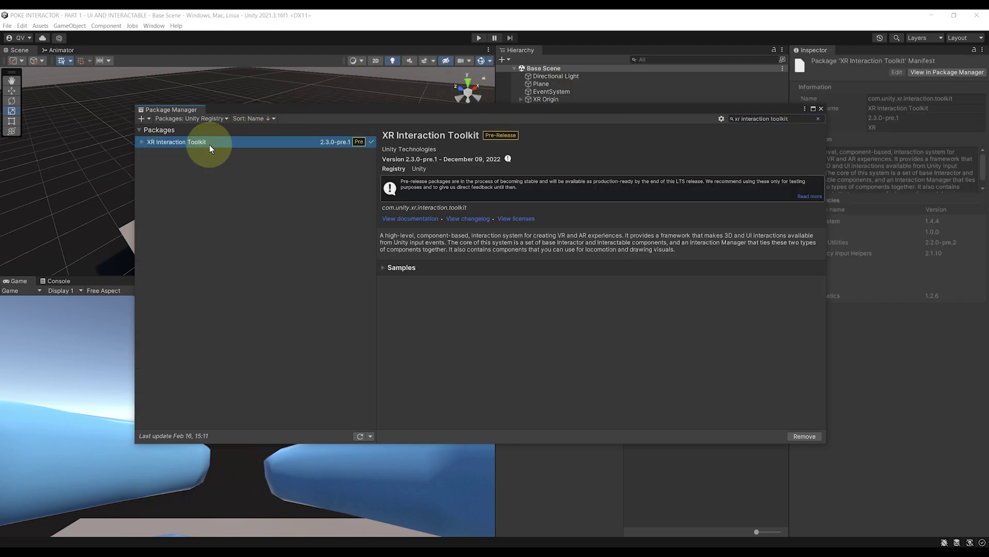
left_click(142, 143)
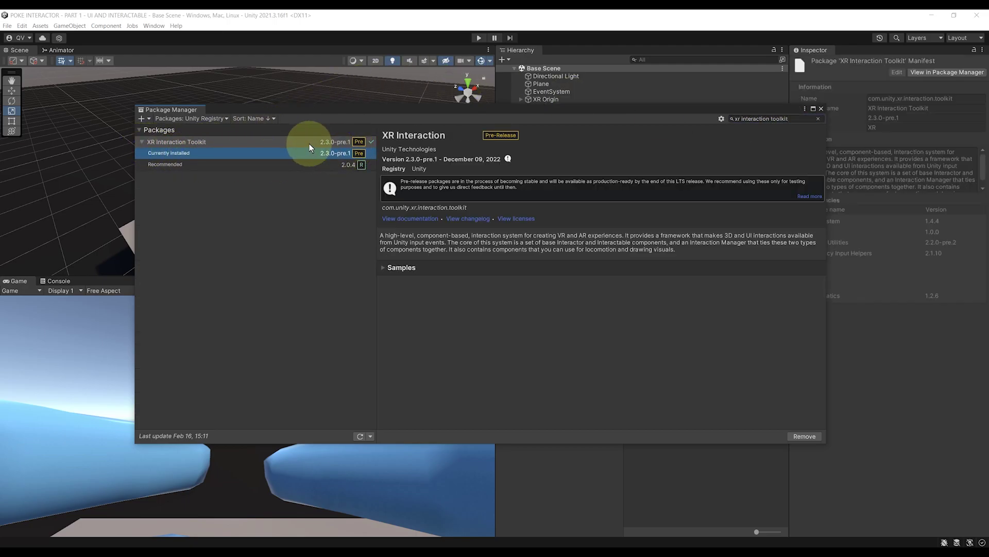
- Enable pre-release packages in the advanced project settings for packages, and close both the settings and package windows
left_click(722, 119)
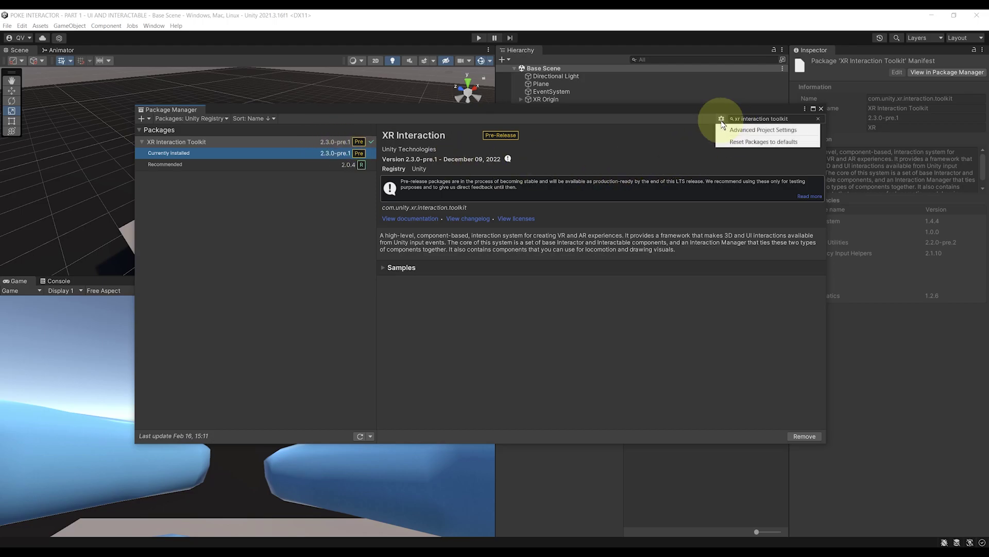
left_click(735, 132)
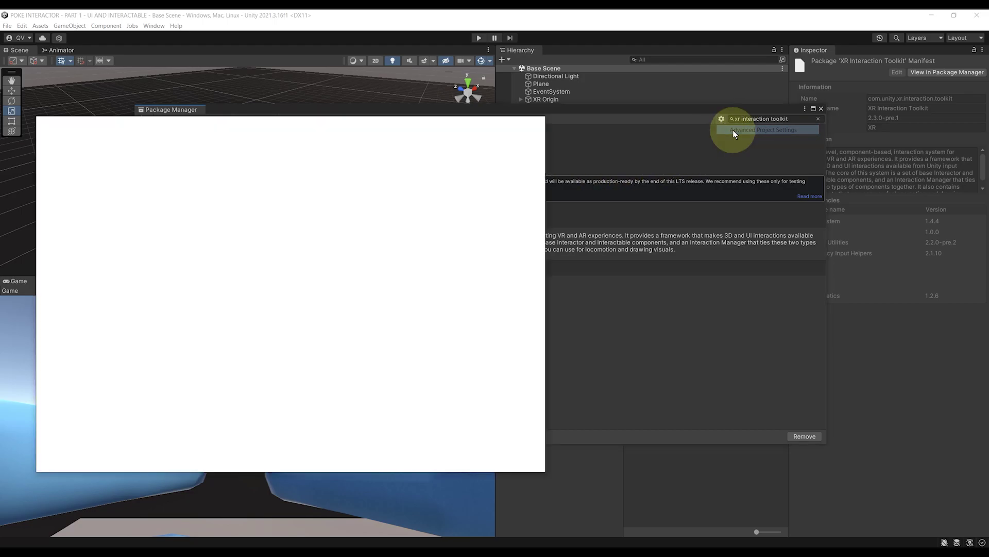
left_click_drag(290, 120, 497, 141)
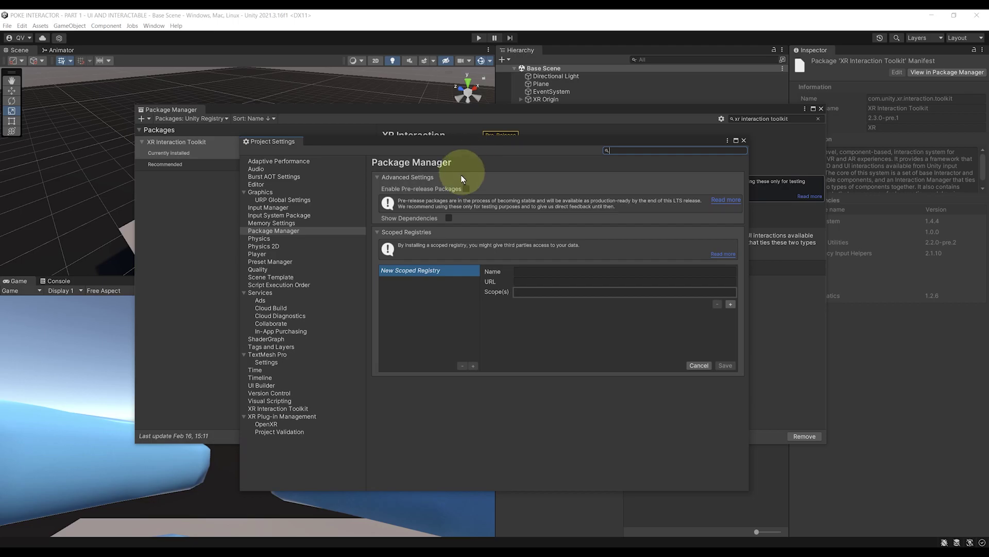
left_click(466, 189)
left_click(509, 299)
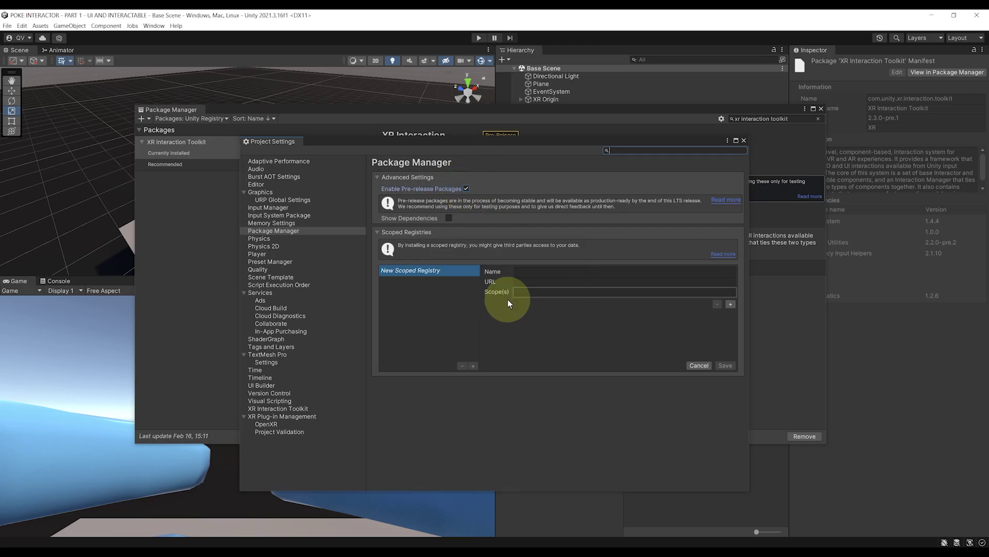
left_click(743, 140)
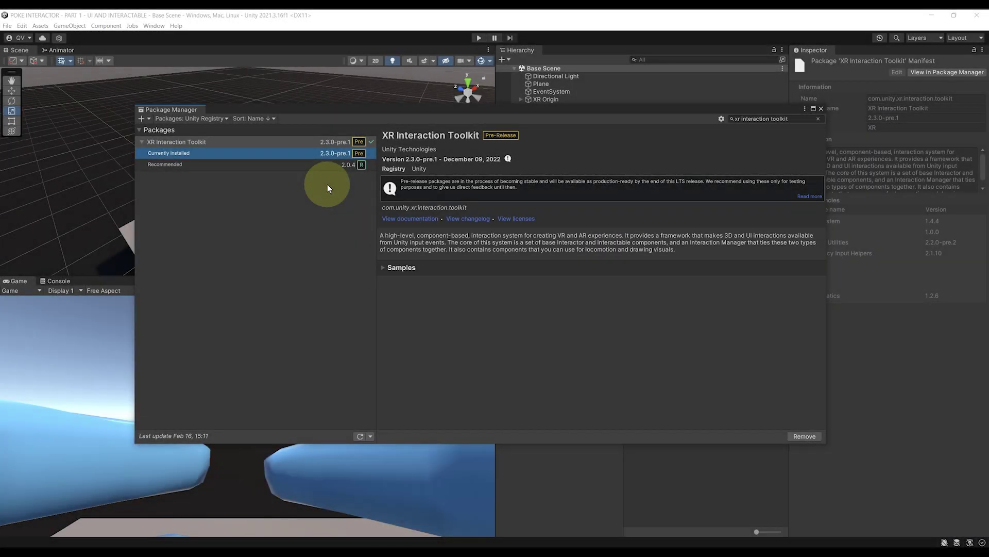
left_click(821, 109)
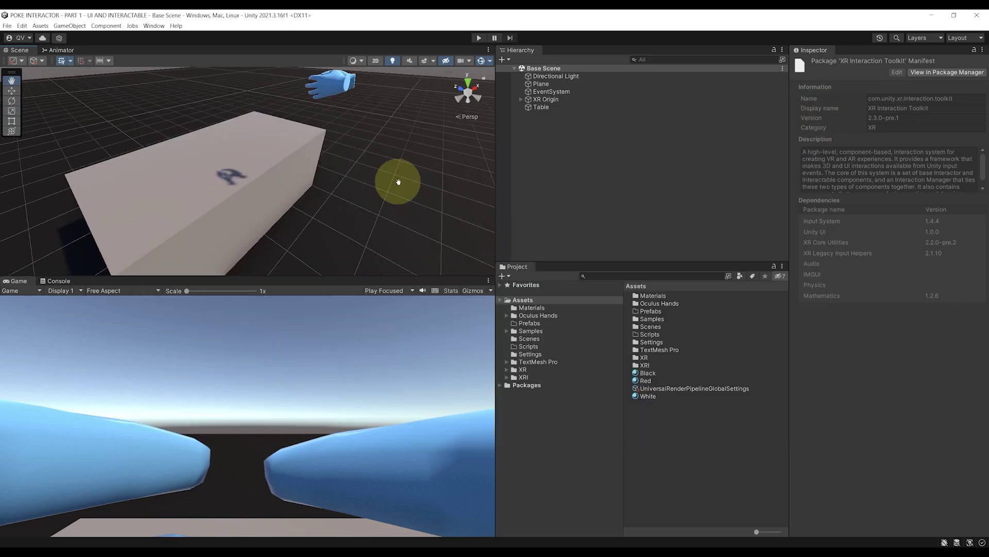
- Create an empty child object under both LeftHand and RightHand inside the XR Origin's CameraOffset
left_click(565, 100)
left_click_drag(254, 203, 313, 218, "alt")
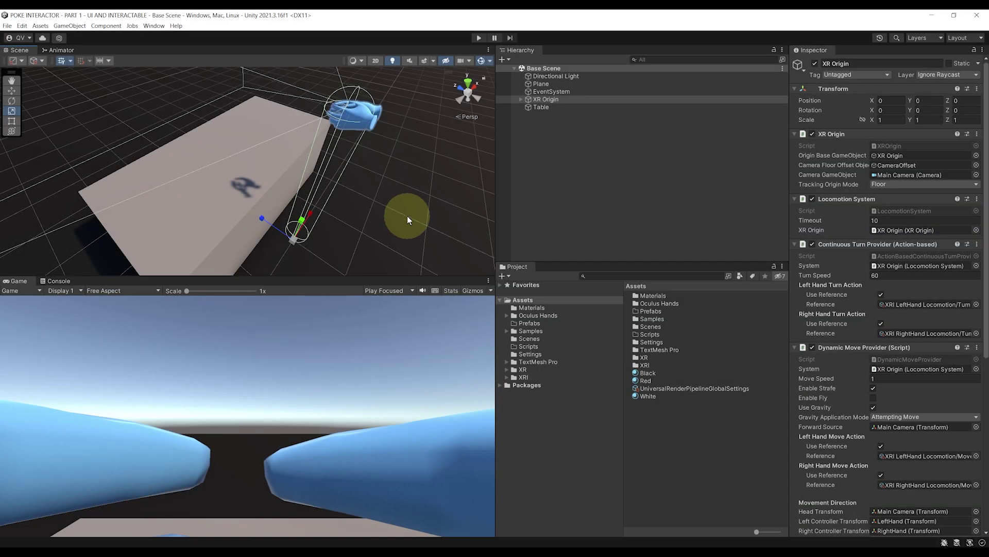
right_click_drag(425, 227, 422, 218)
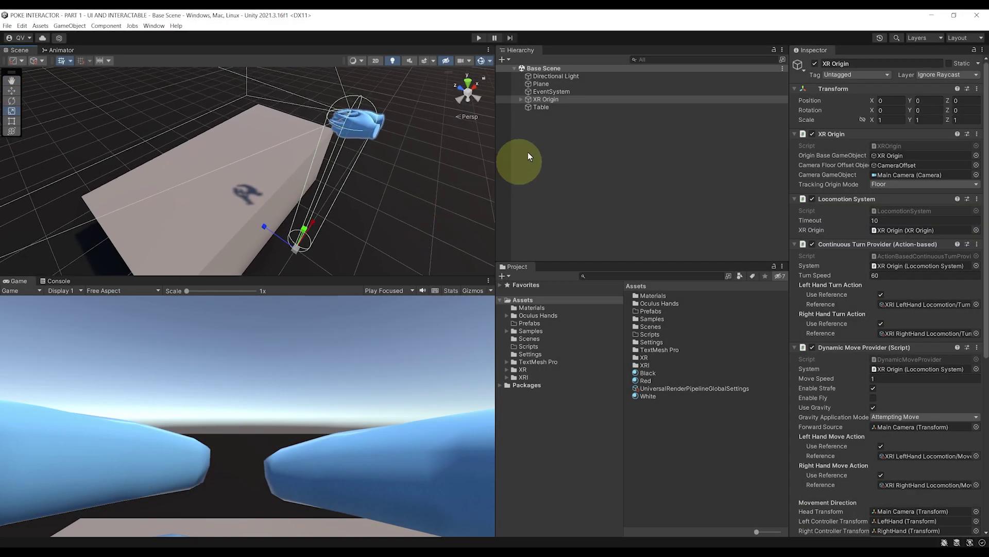
left_click(521, 99)
left_click(534, 106)
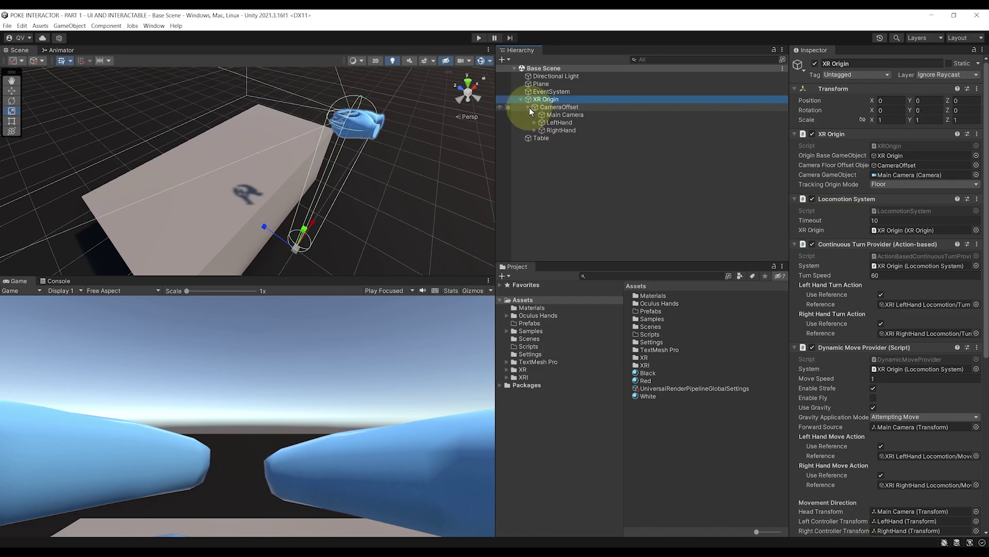
left_click(540, 123)
left_click(558, 130, "ctrl")
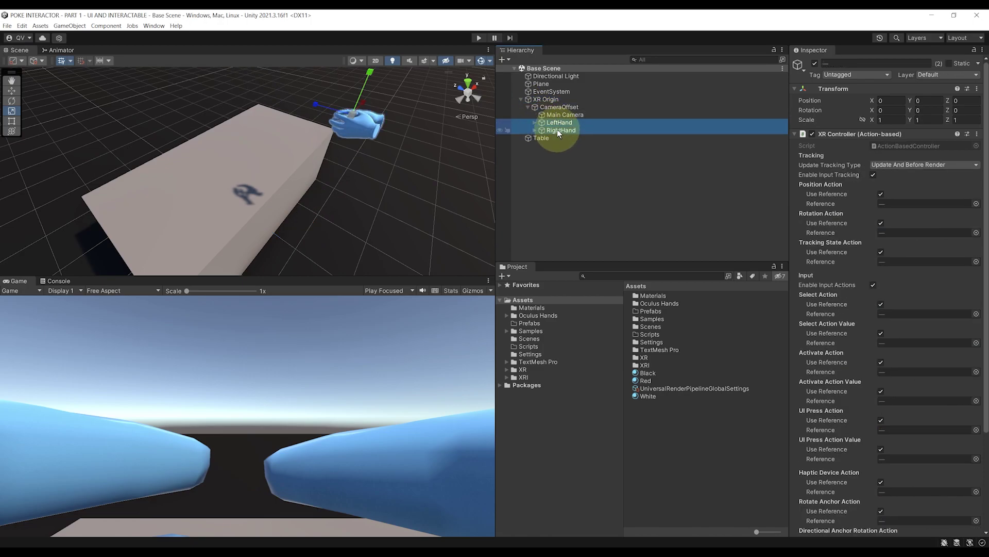
right_click(588, 128)
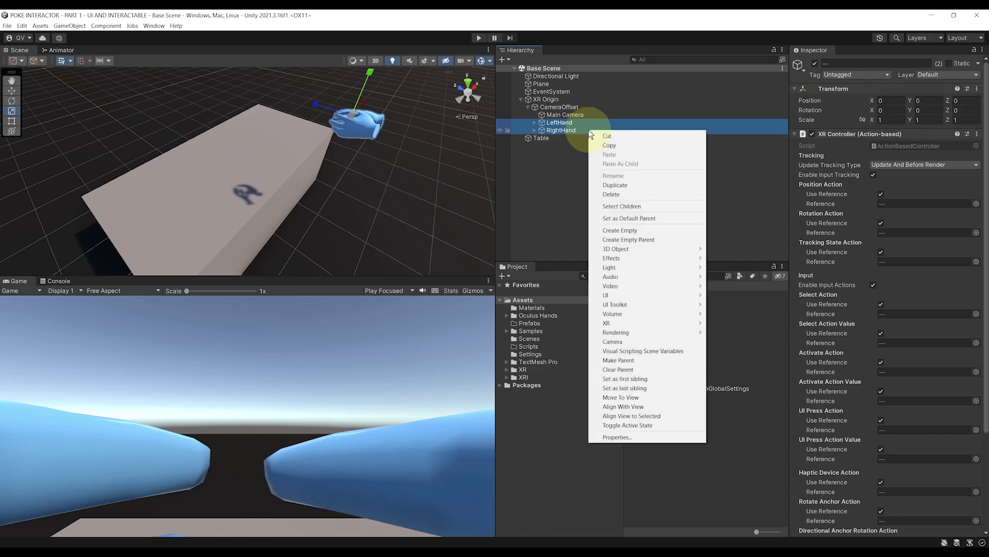
left_click(630, 228)
key("Return")
- Rename the new empty object under LeftHand as Left Hand Poke Interactor
left_click(535, 122)
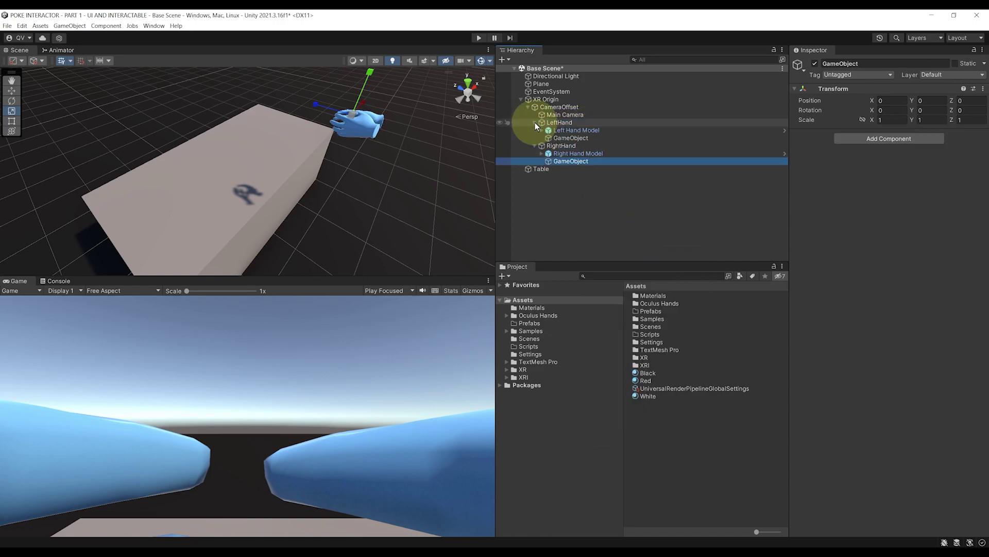
left_click(573, 137)
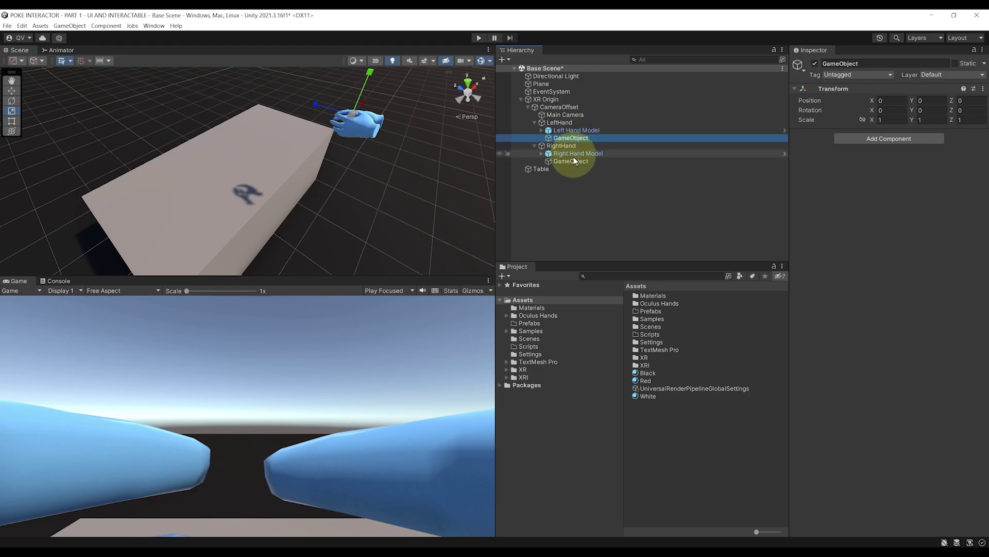
left_click(573, 160)
left_click(571, 138)
key("F2")
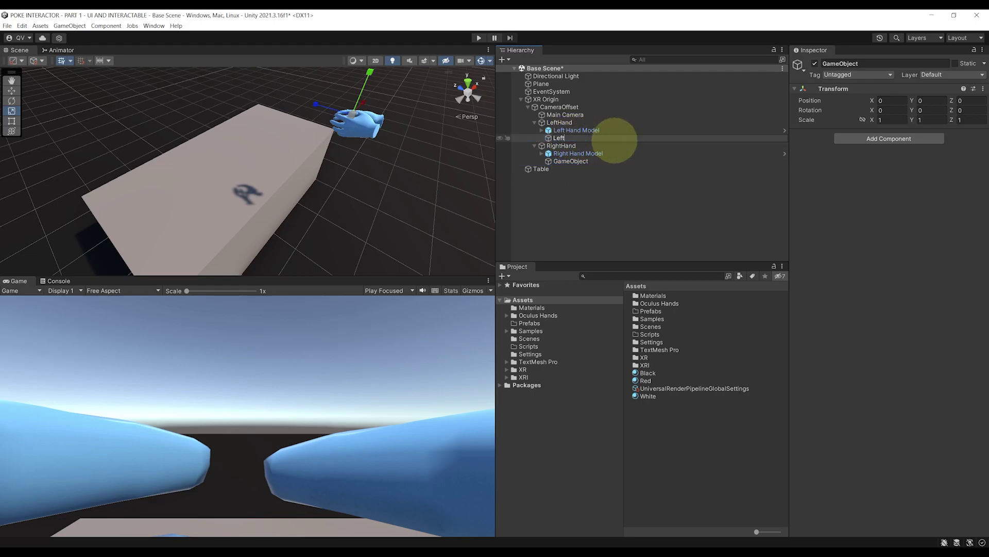
type("Left Hand Poke Interactor")
key("Return")
- Rename the new empty object under RightHand as Right Hand Poke Interactor
left_click(613, 159)
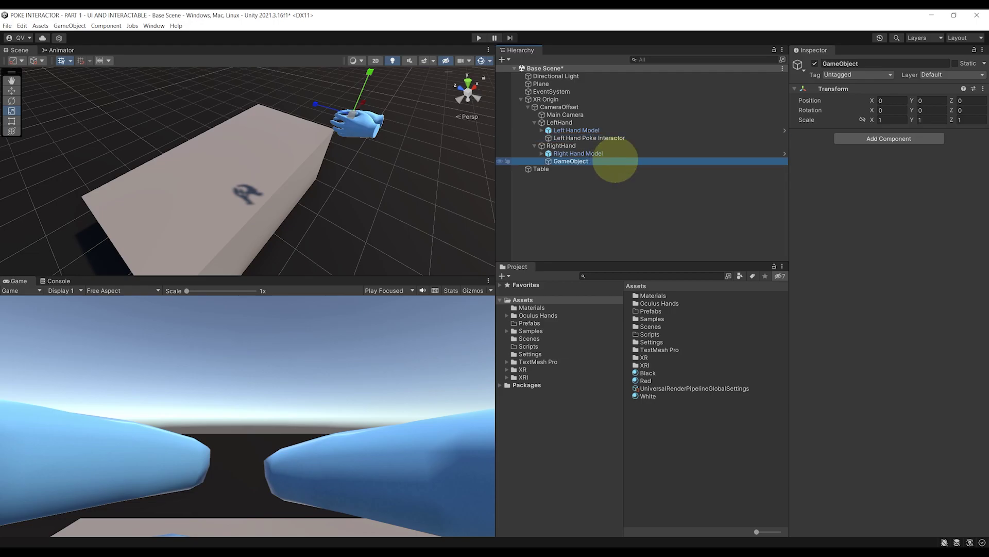
key("F2")
type("Right Hand Poke Interactor")
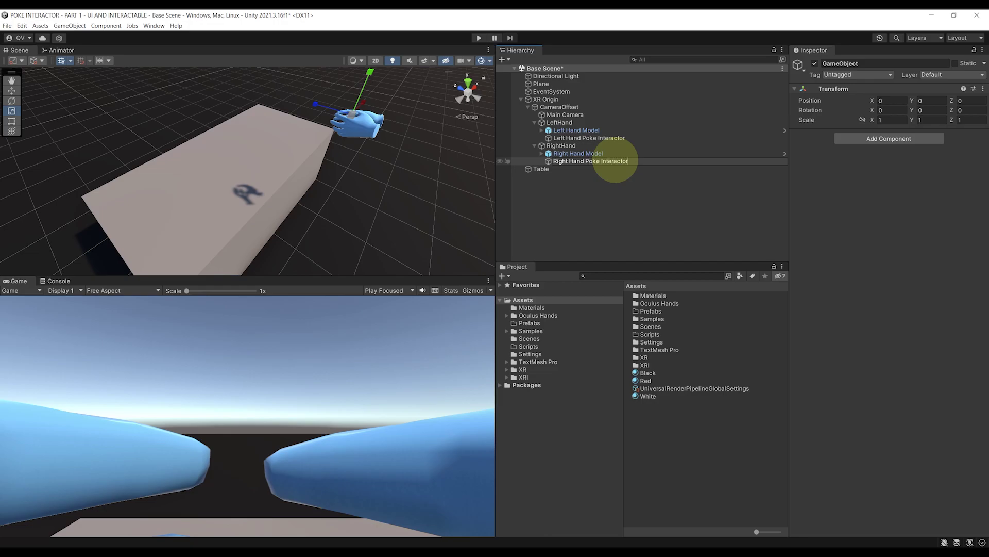
key("Return")
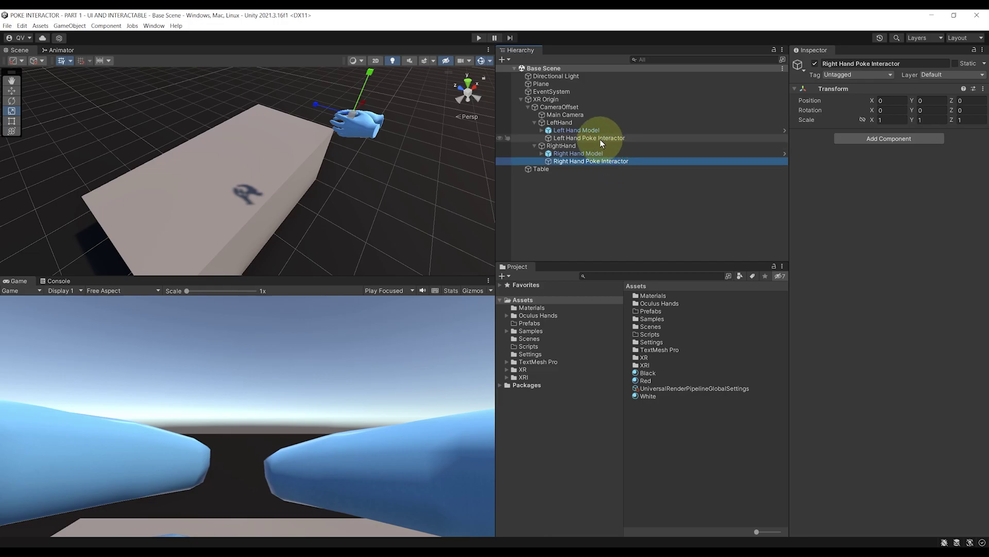
- Add an XR Poke Interactor component to both the left and right hand poke interactor objects and save the scene
left_click(600, 139, "ctrl")
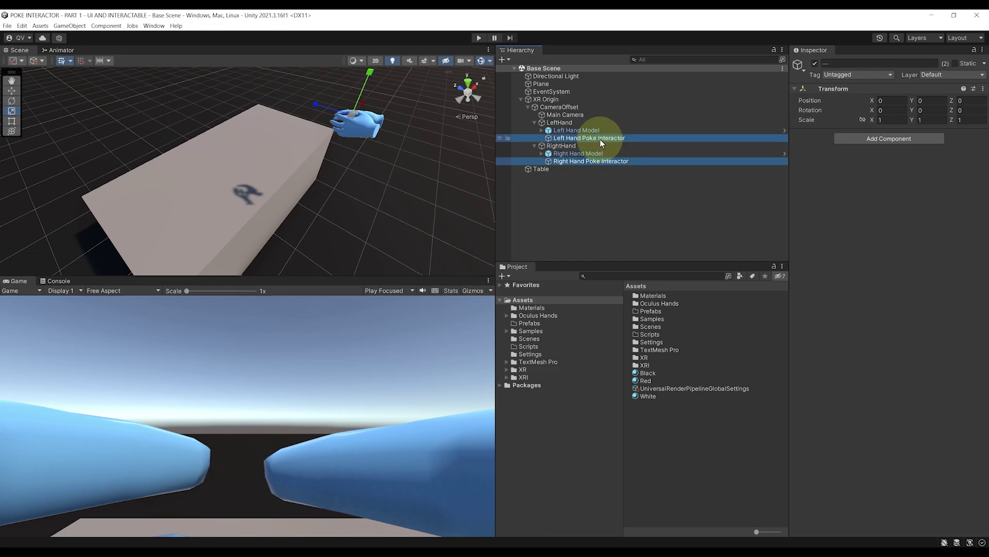
left_click(889, 139)
type("xrpoke")
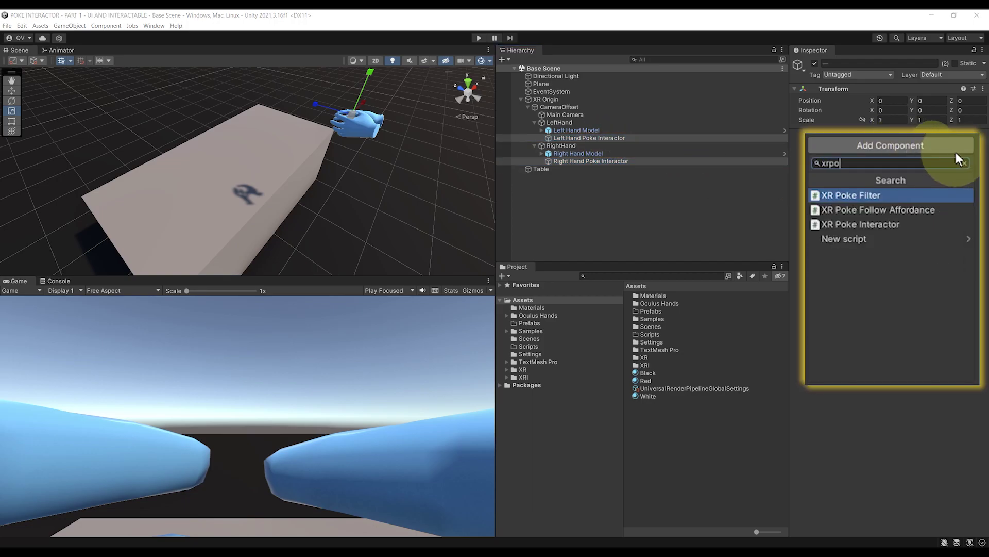
key("Down")
key("Down")
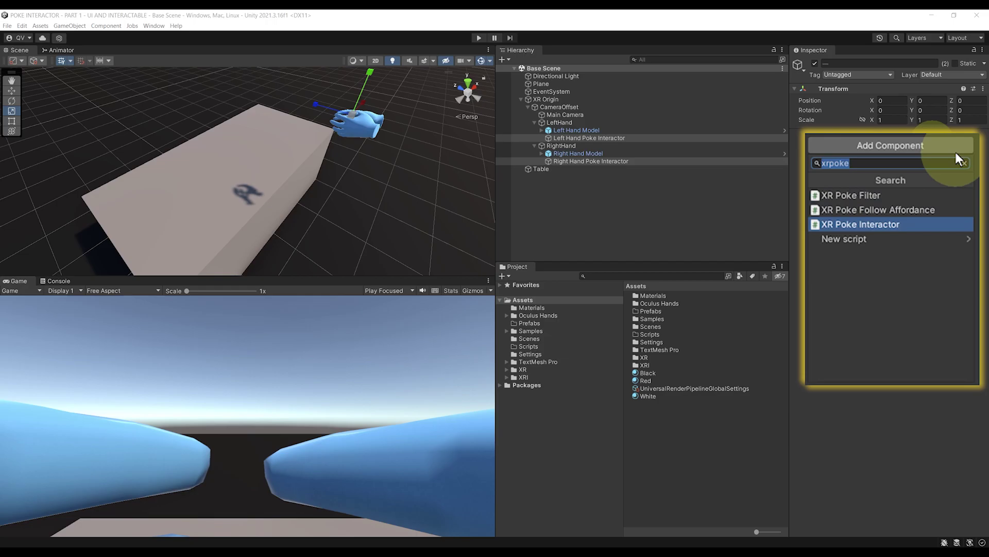
key("Return")
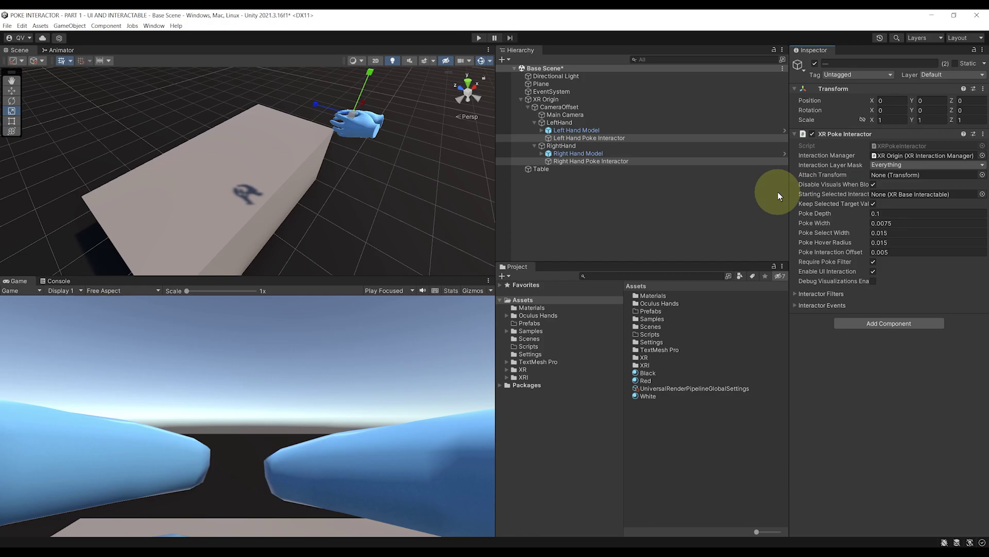
key("ctrl+s")
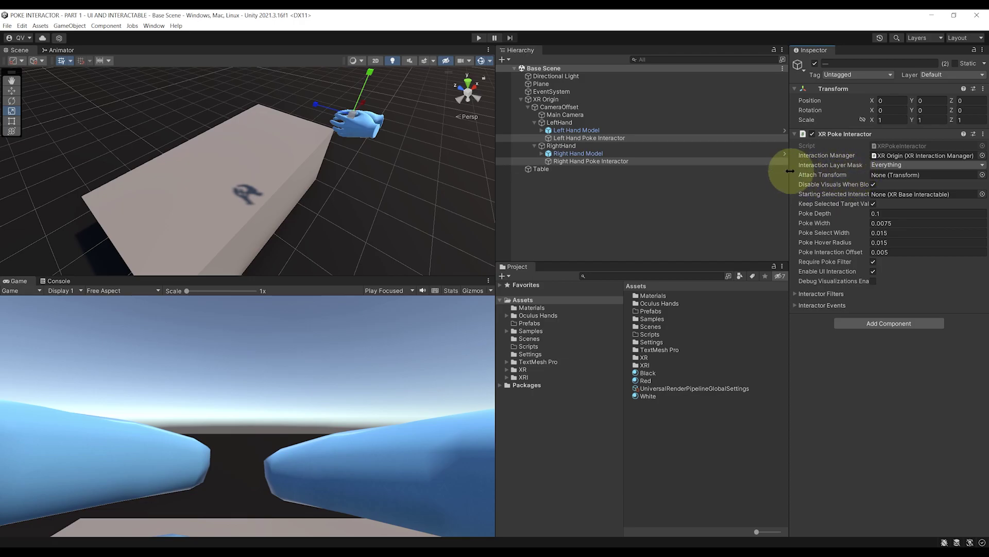
- Expand the Left Hand Model down to the index finger bones, select hands:b_l_index_ignore and examine where it sits on the fingertip
left_click(596, 132)
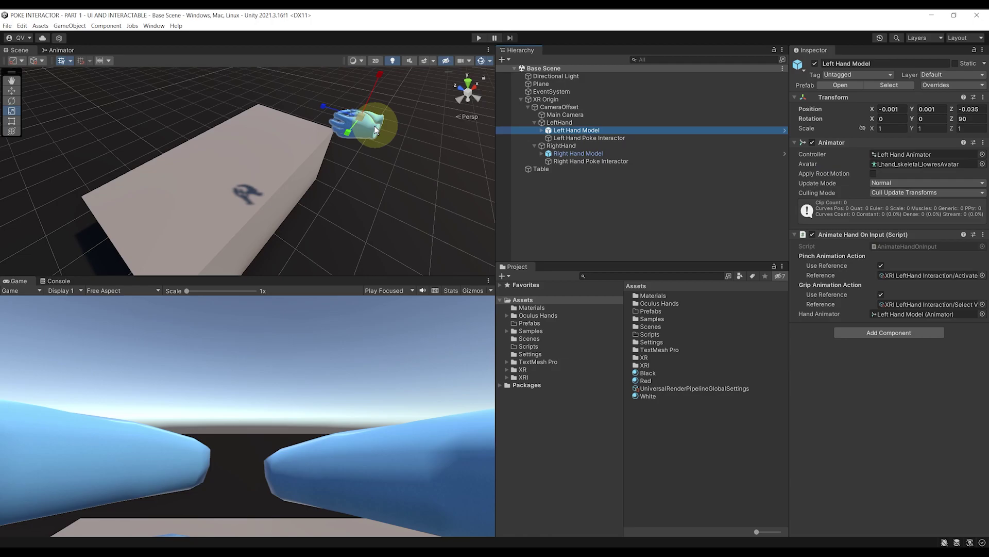
key("f")
left_click_drag(351, 135, 463, 140, "alt")
left_click(542, 130)
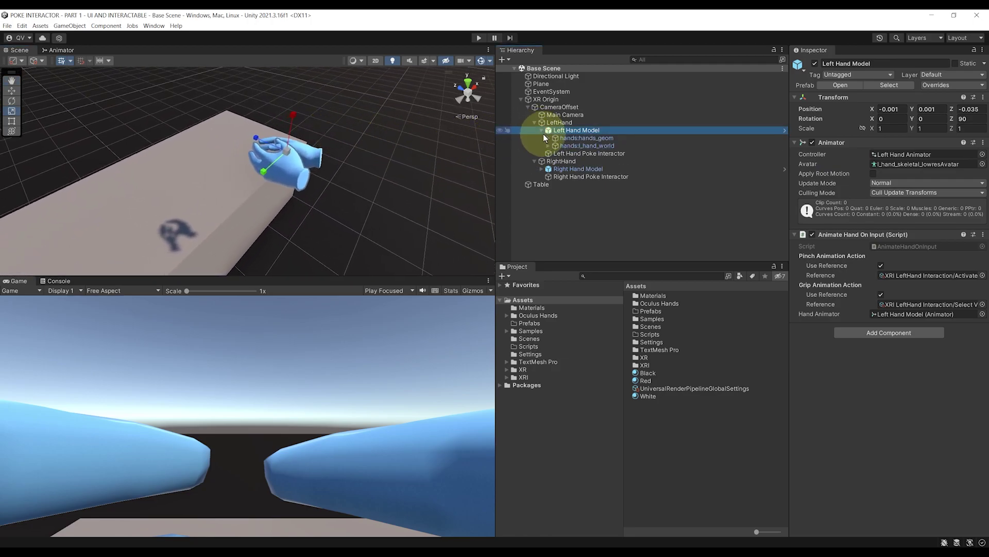
left_click(547, 145)
left_click(553, 153)
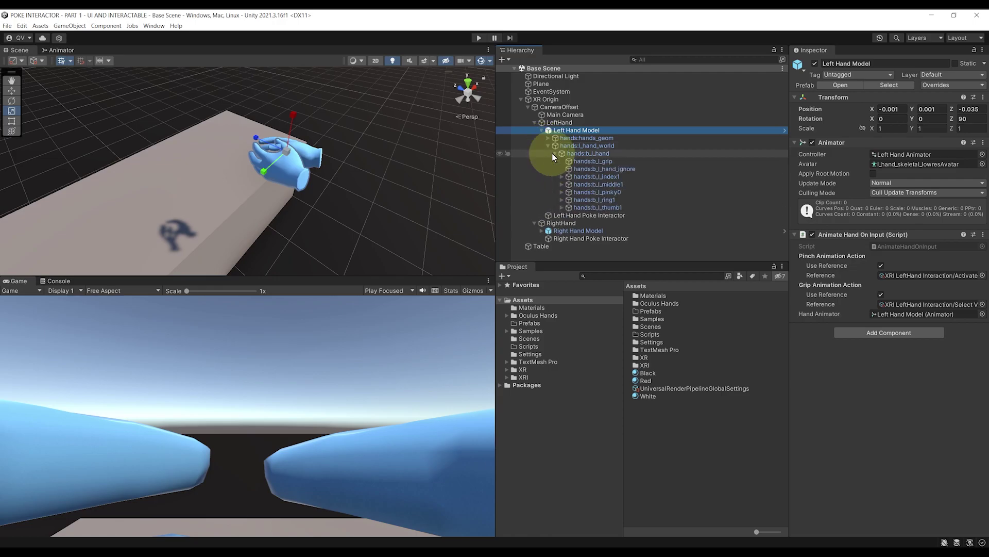
left_click(561, 176)
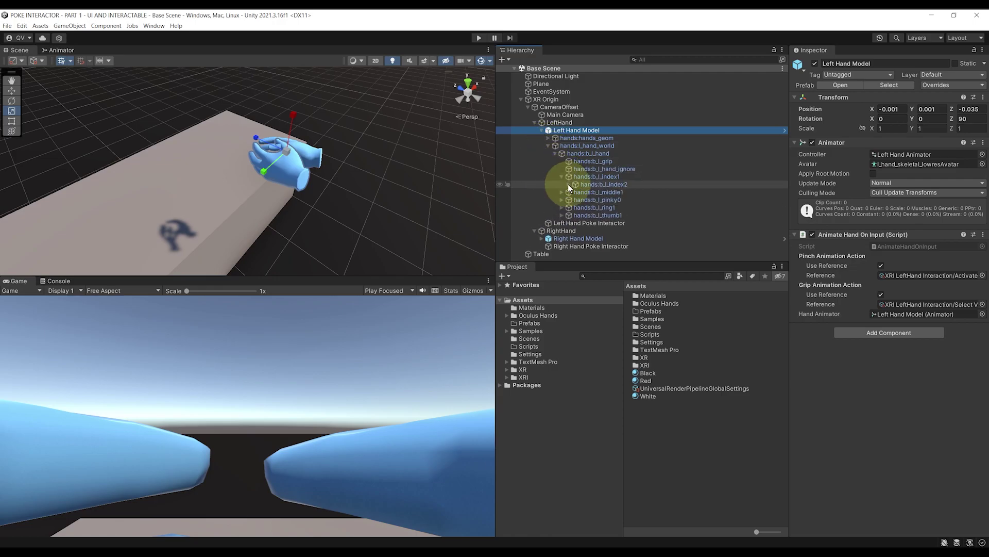
left_click(568, 184)
left_click(575, 192)
left_click(601, 200)
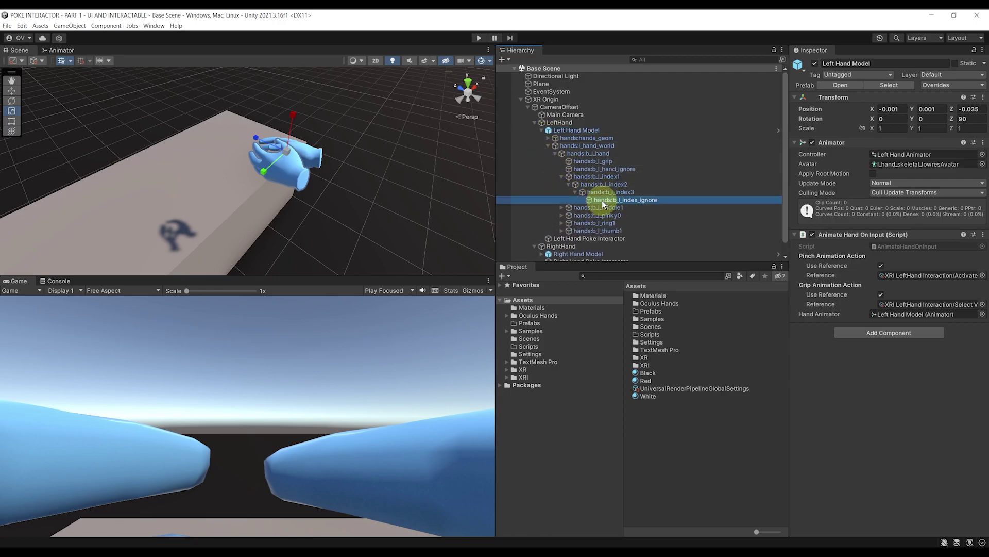
key("f")
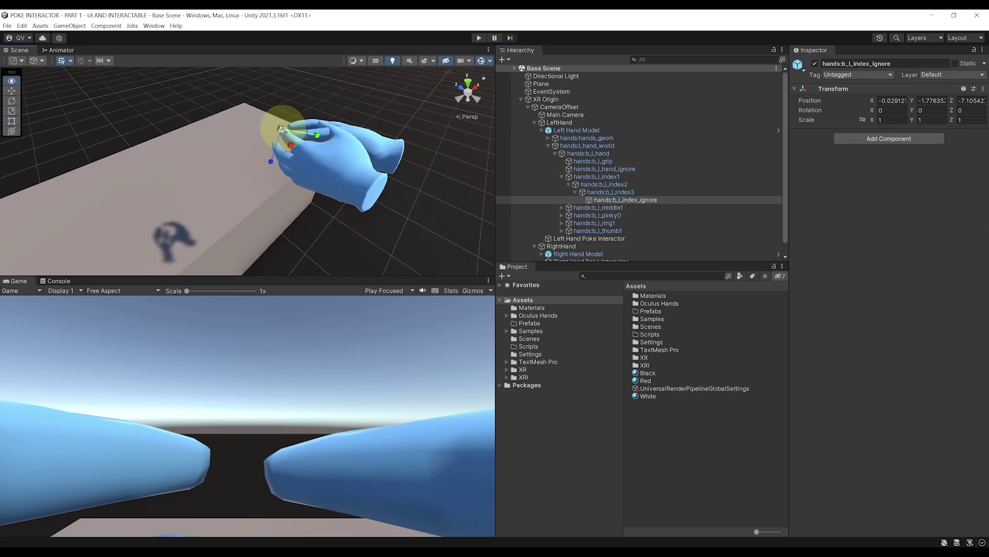
left_click_drag(294, 103, 335, 56, "alt")
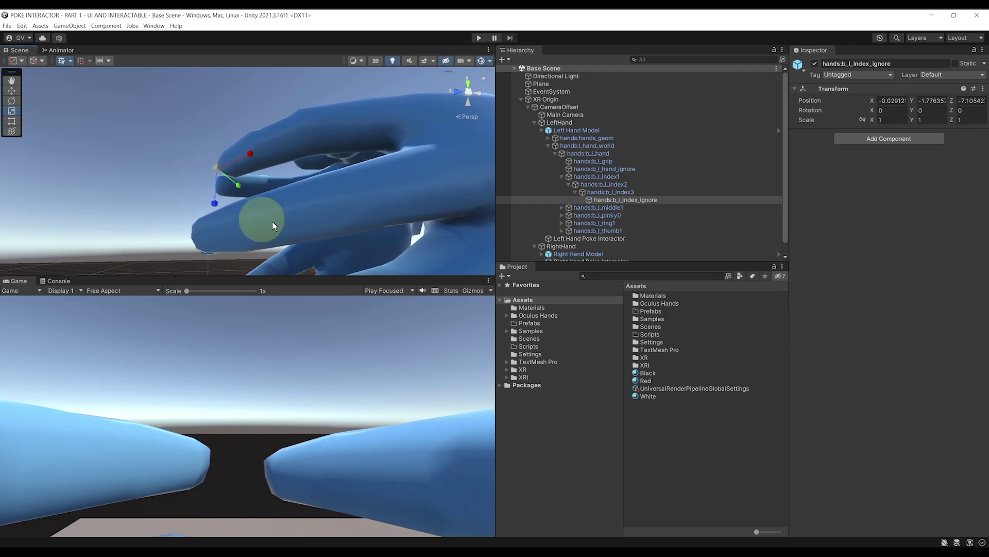
- Assign hands:b_l_index_ignore as the Attach Transform of the Left Hand Poke Interactor
left_click(642, 199)
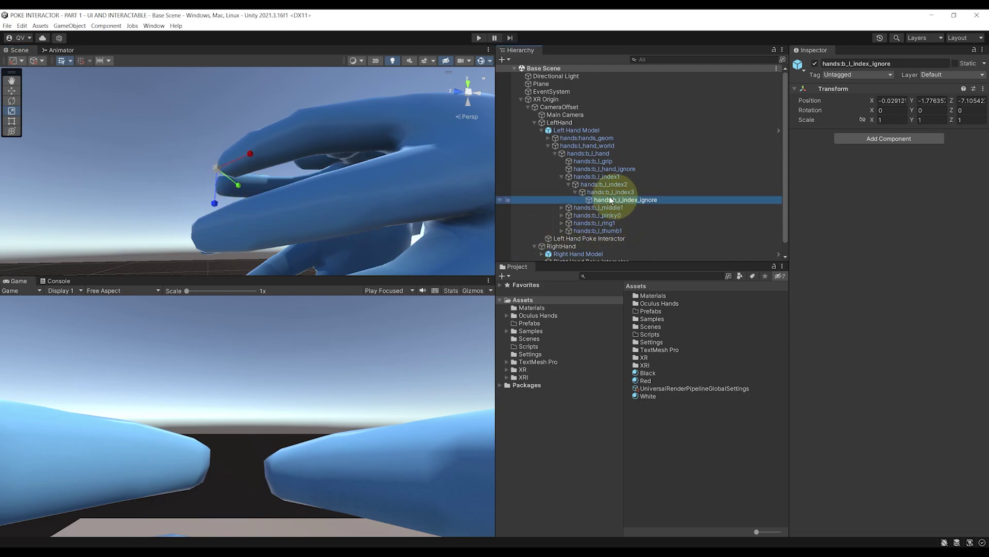
left_click(599, 238)
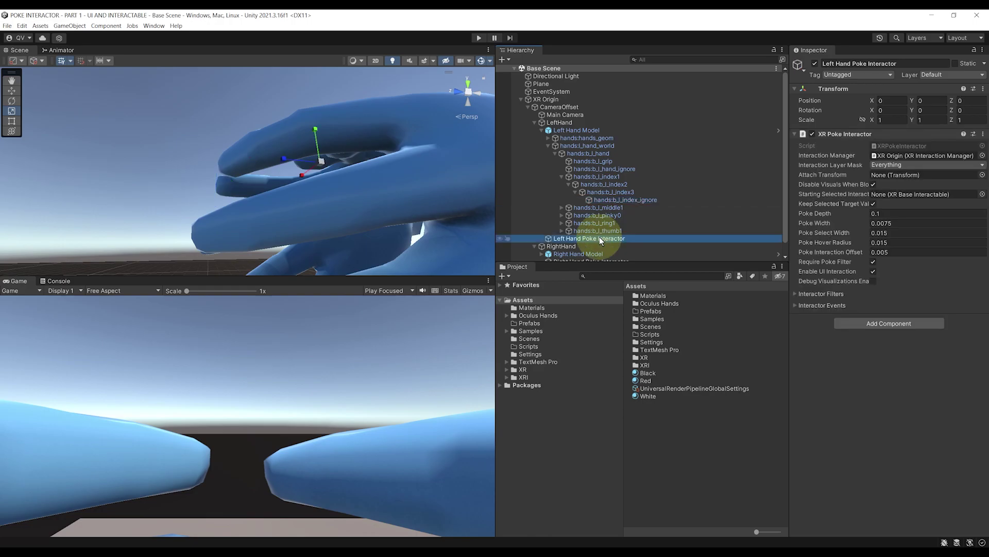
left_click_drag(639, 200, 885, 175)
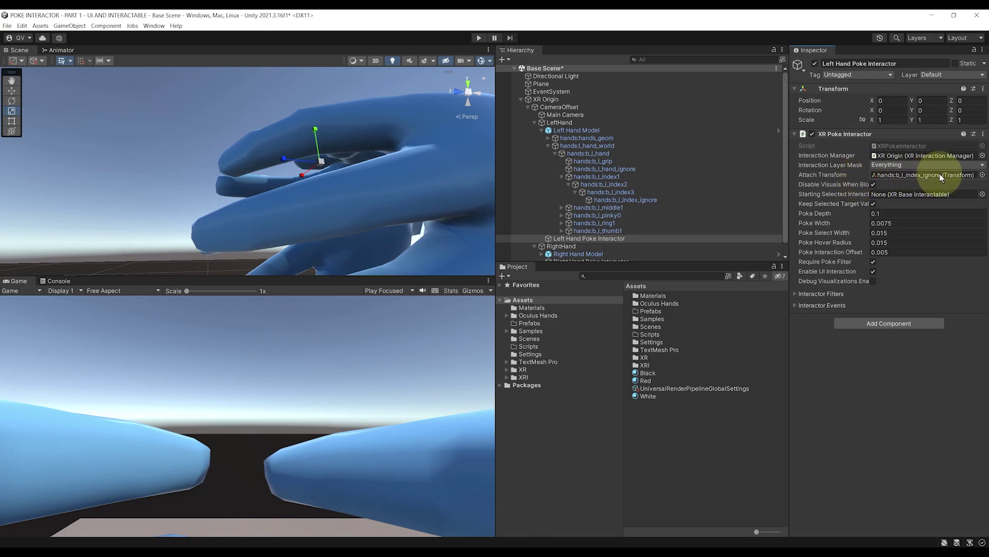
- Expand the Right Hand Model down to the index finger bones and assign hands:b_r_index_ignore as the Right Hand Poke Interactor's Attach Transform
right_click_drag(342, 151, 340, 209)
scroll(652, 196, "down", 1)
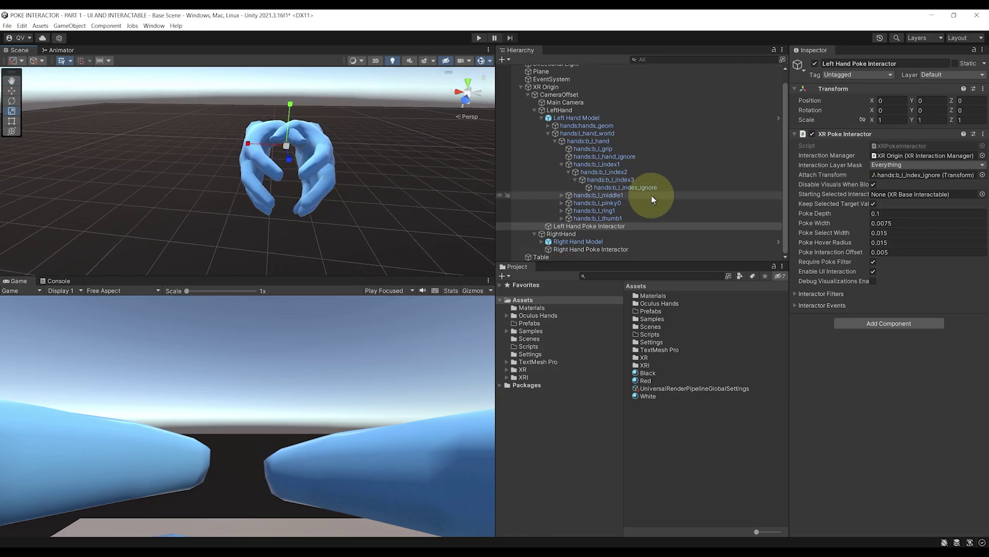
left_click_drag(567, 263, 567, 340)
left_click(542, 254)
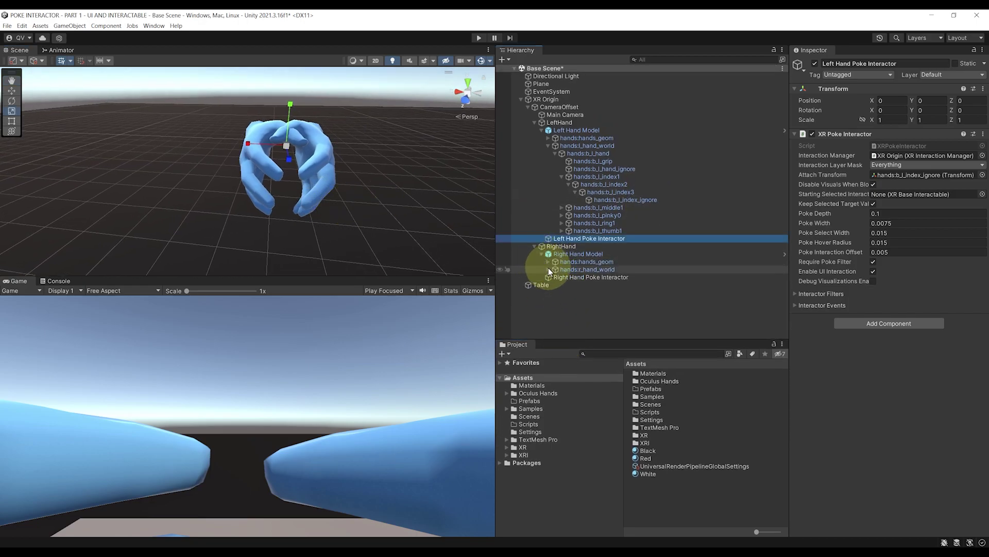
left_click(549, 269)
left_click(555, 277)
left_click(562, 300, "alt")
scroll(577, 293, "down", 1)
left_click(598, 281)
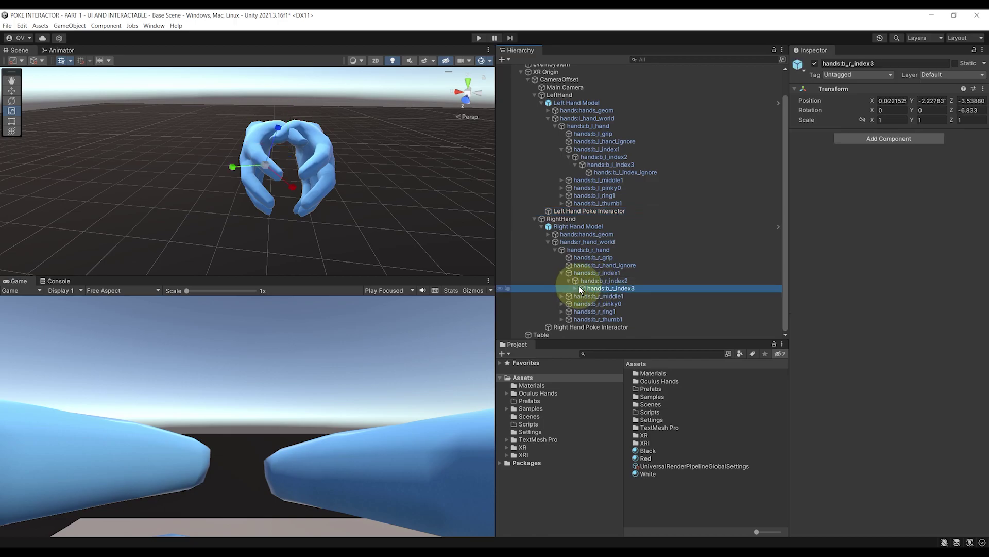
left_click(633, 325)
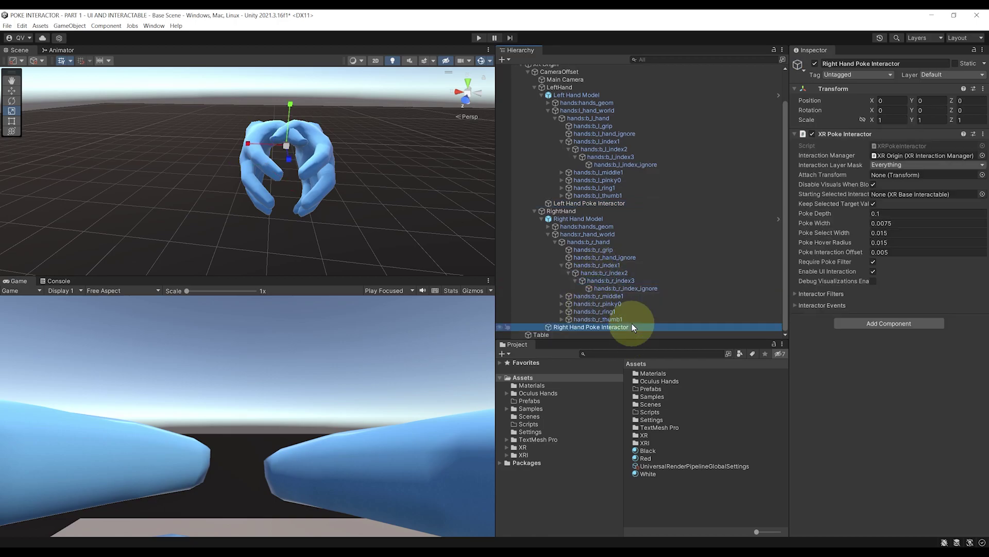
left_click_drag(631, 323, 921, 181)
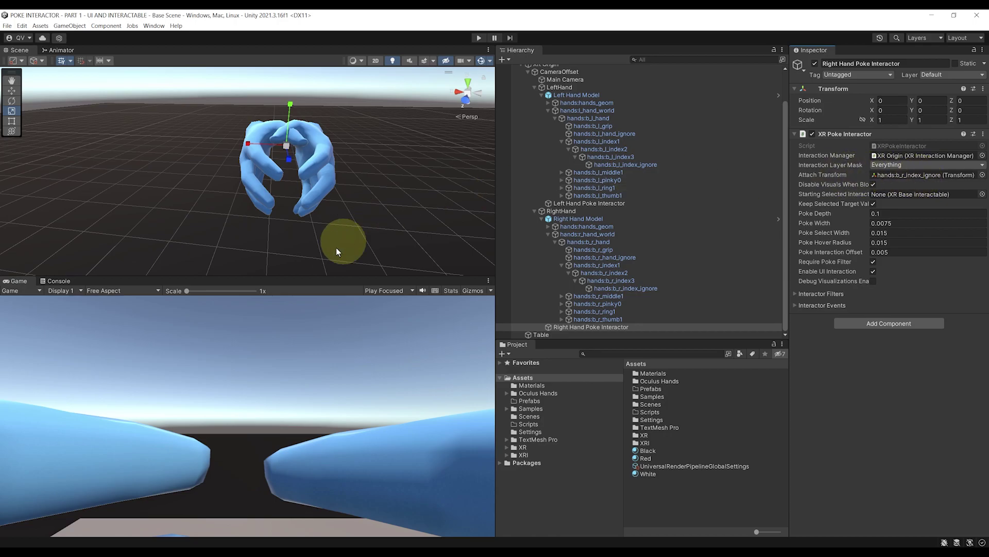
- Browse the XR Interaction Toolkit 2.3.0-pre.1 Starter Assets to the XR Origin Pieces prefabs and select the Poke Interactor prefab
left_click_drag(338, 251, 368, 222, "alt")
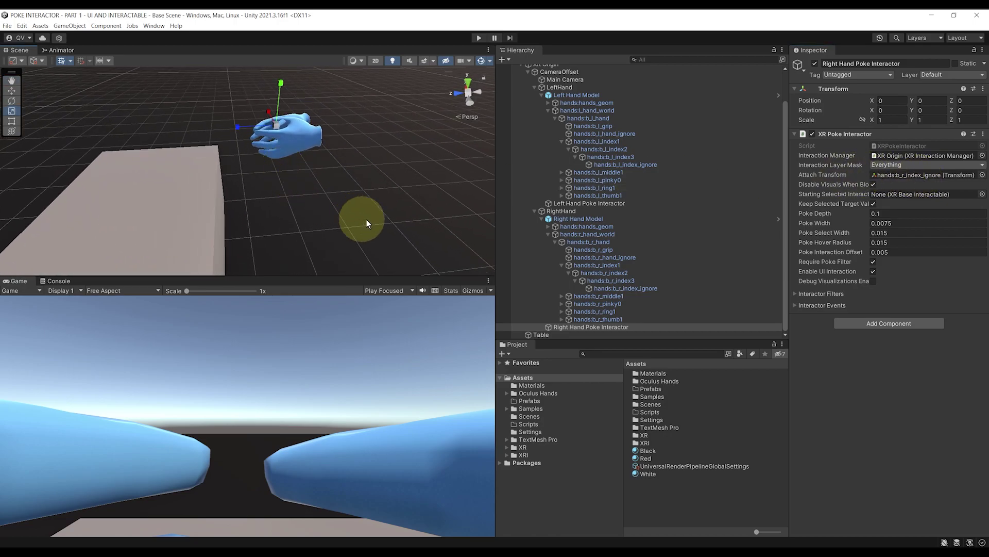
left_click(548, 408)
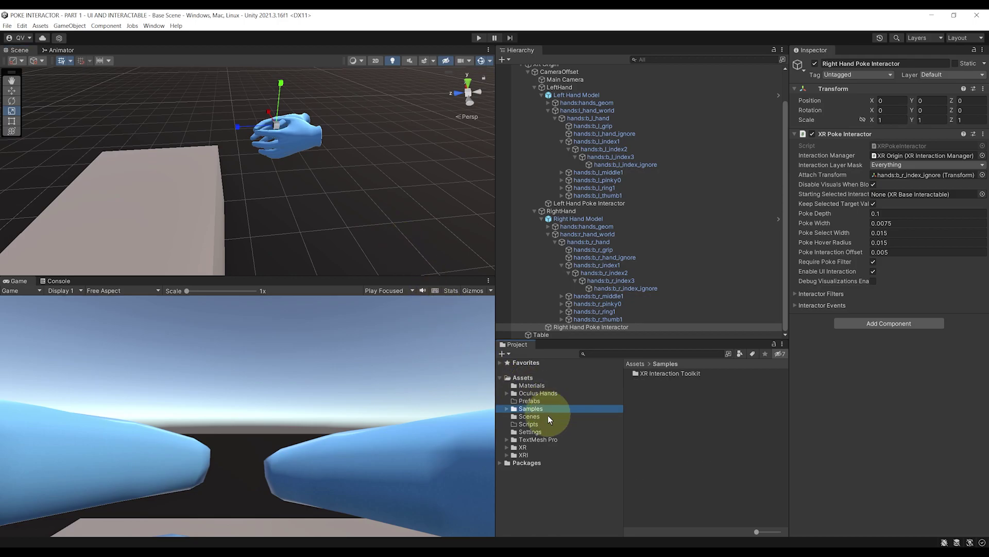
double_click(657, 372)
double_click(668, 370)
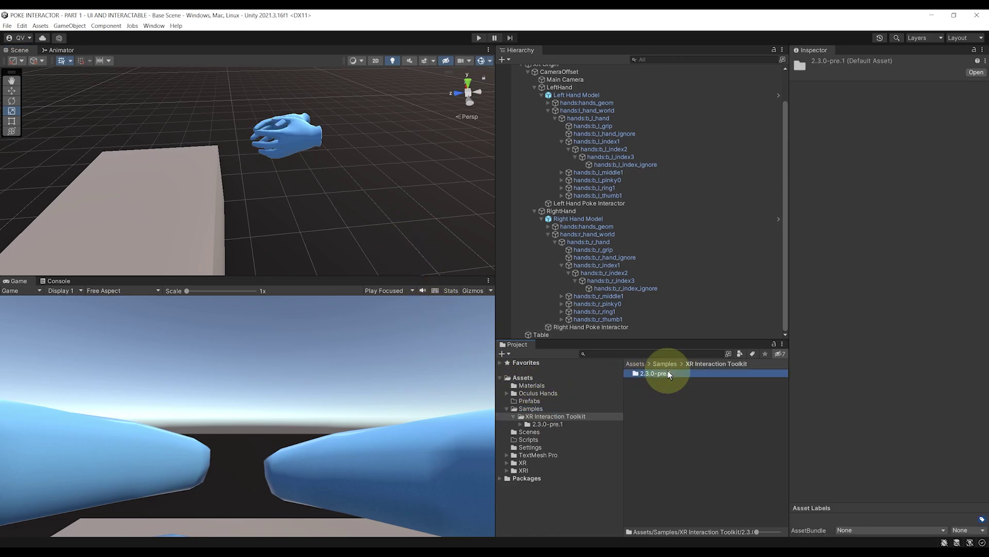
double_click(668, 372)
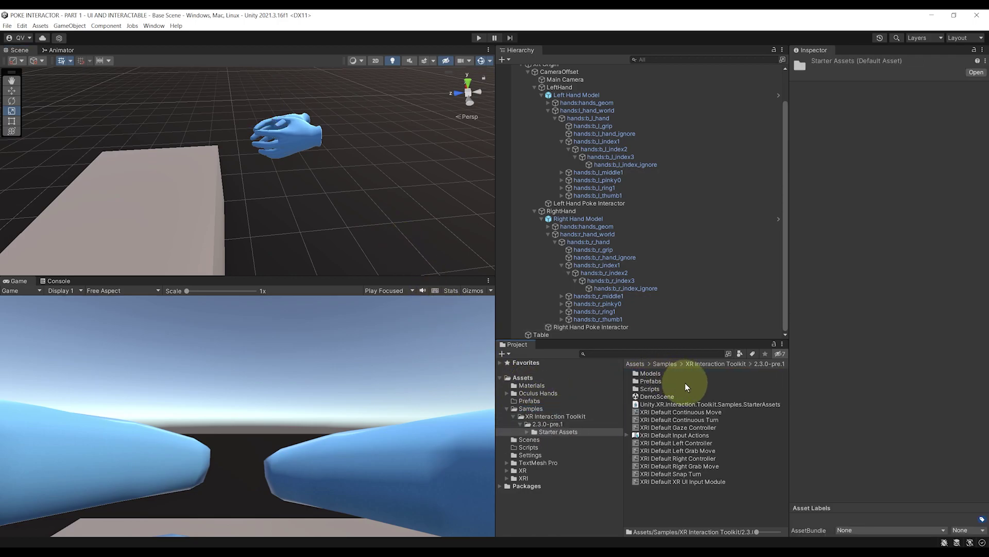
double_click(653, 381)
double_click(665, 397)
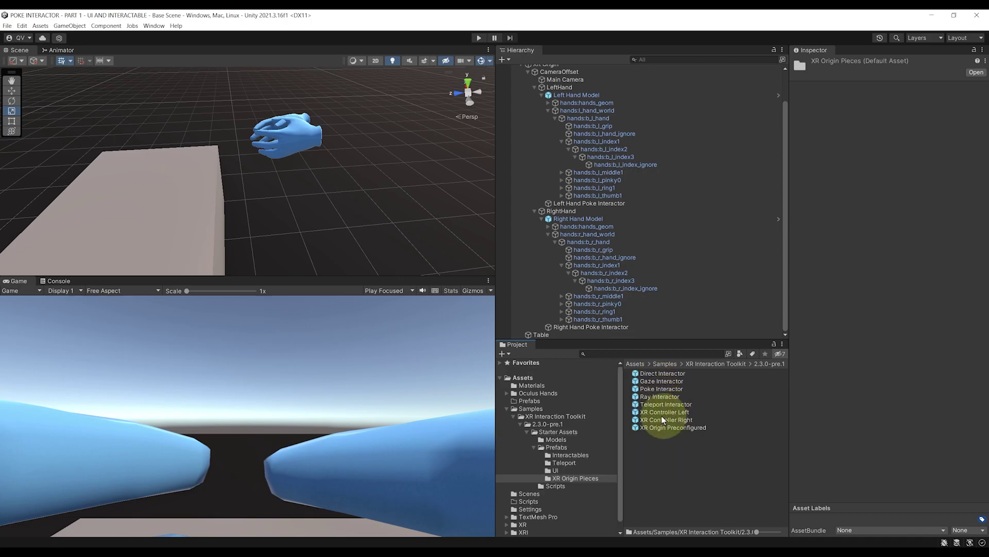
left_click(663, 390)
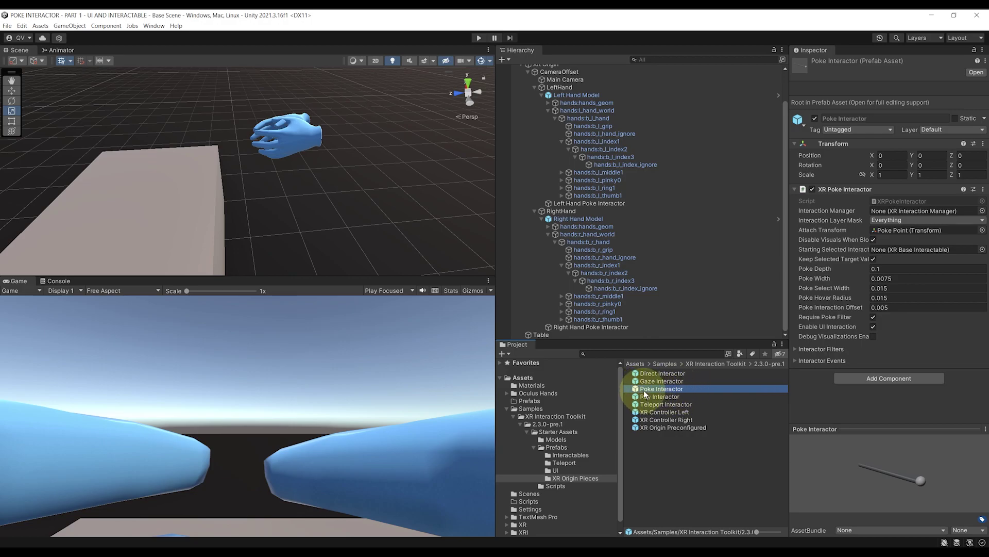
- Collapse both hand models in the hierarchy and examine an enlarged preview of the Poke Interactor prefab from several angles
left_click(542, 219)
left_click(542, 130)
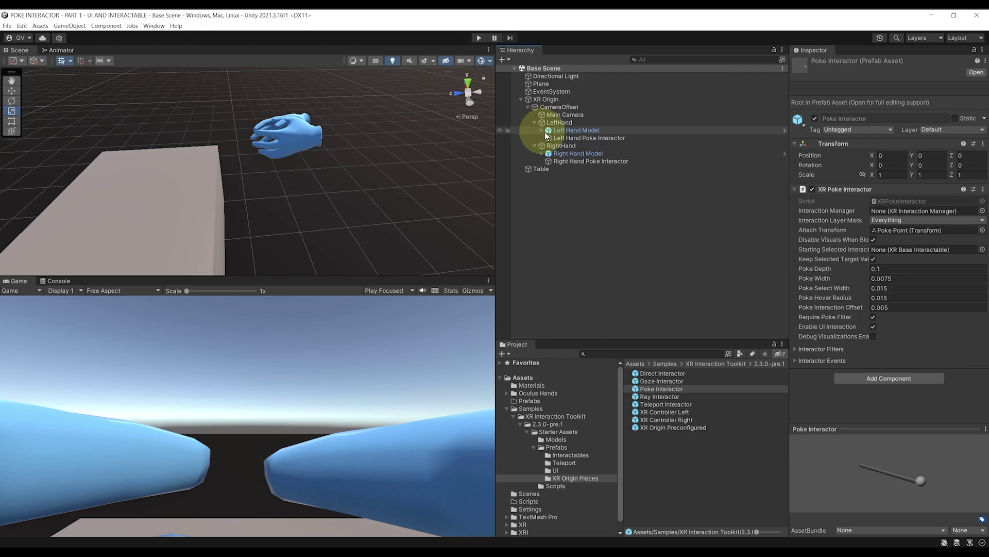
left_click_drag(883, 428, 879, 240)
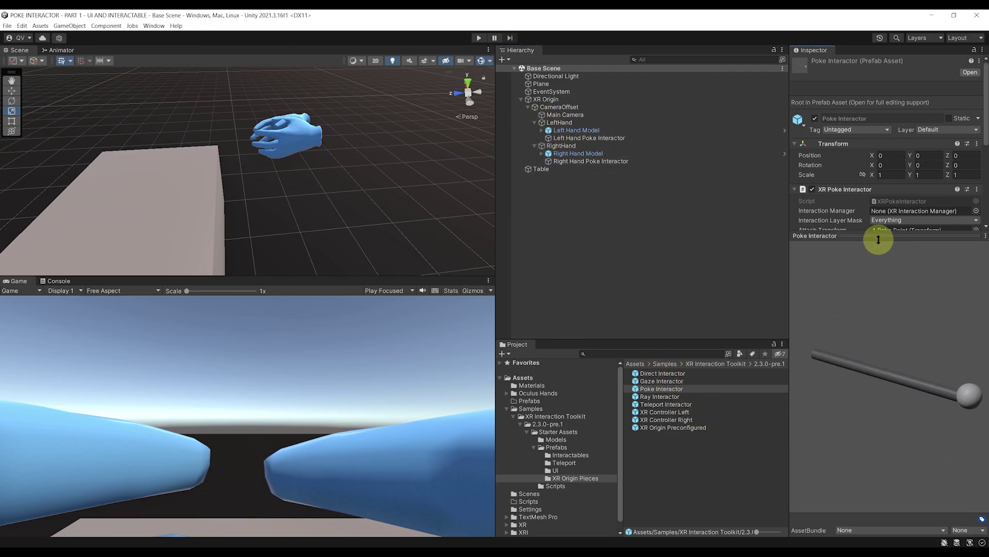
left_click_drag(937, 390, 925, 417)
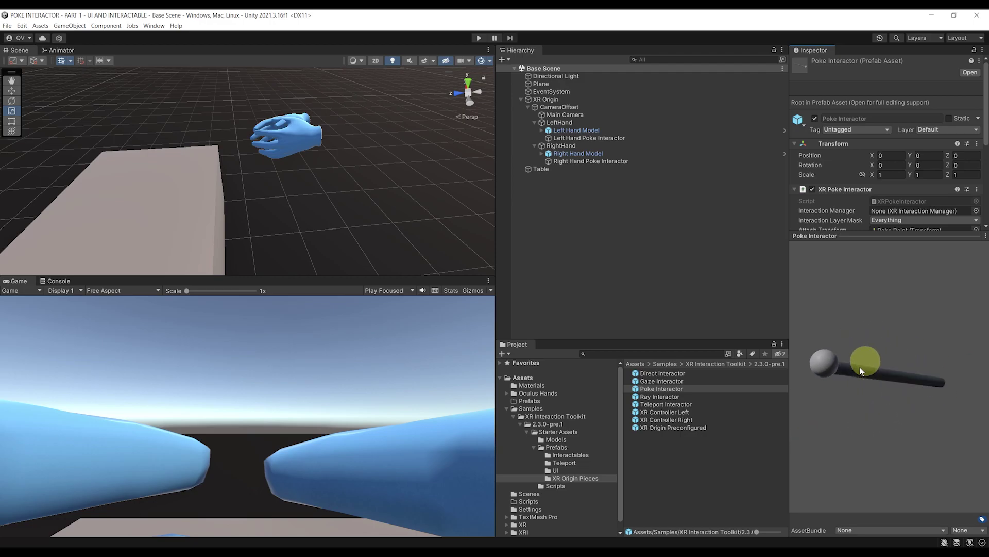
left_click_drag(861, 369, 926, 396)
left_click_drag(875, 234, 888, 388)
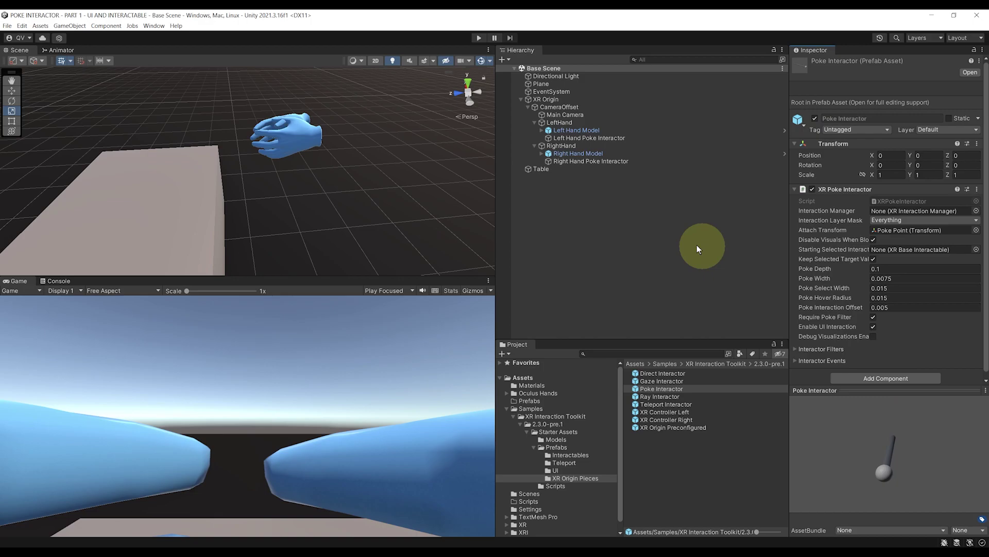
left_click(581, 247)
right_click_drag(484, 251, 344, 224)
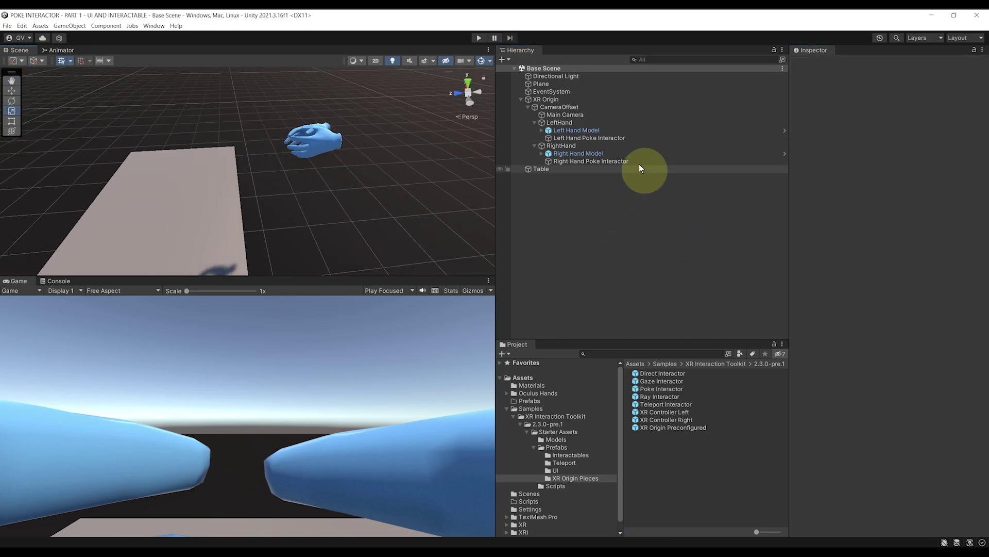
- Review the XR Poke Interactor settings on the Left Hand Poke Interactor, including its Interactor Events and Enable UI Interaction option
left_click(597, 139)
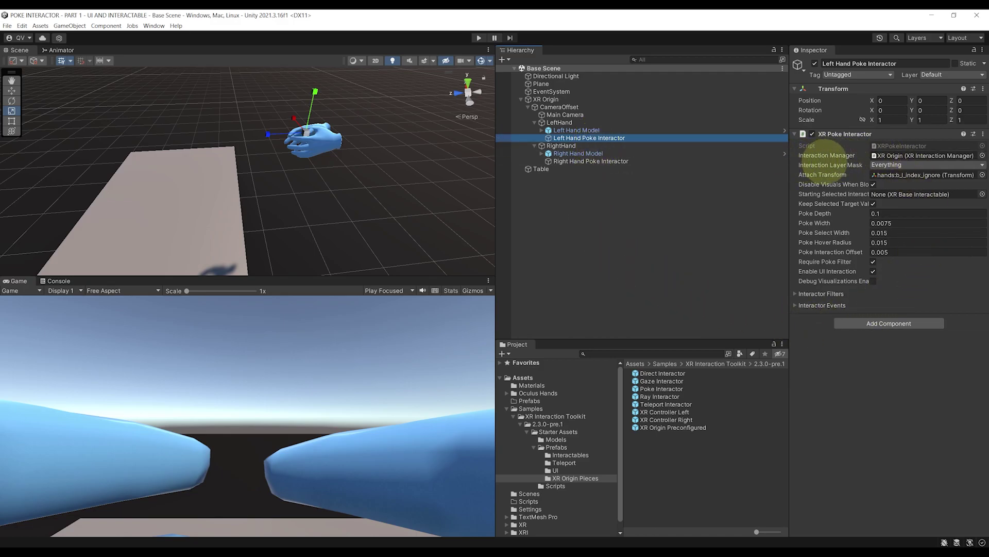
left_click(826, 158)
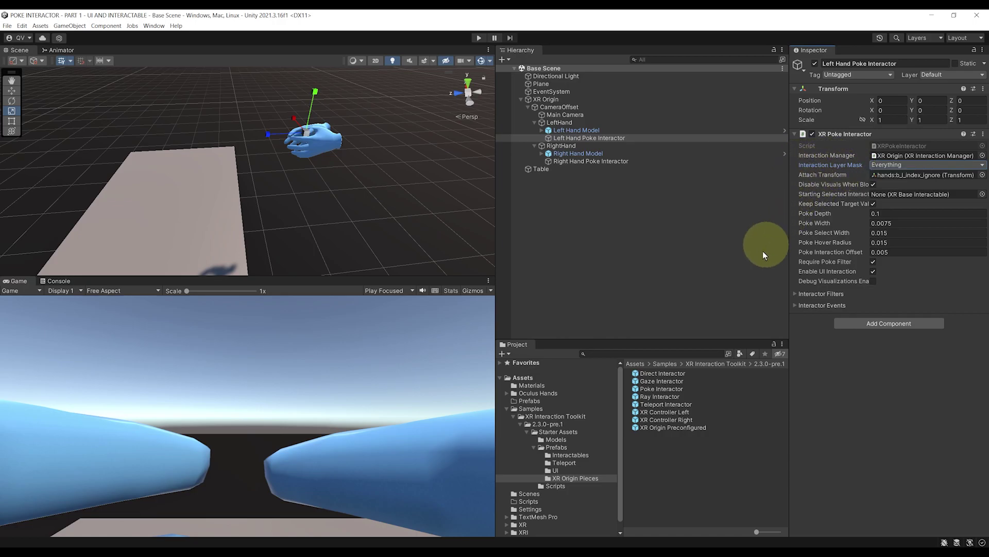
left_click(824, 304)
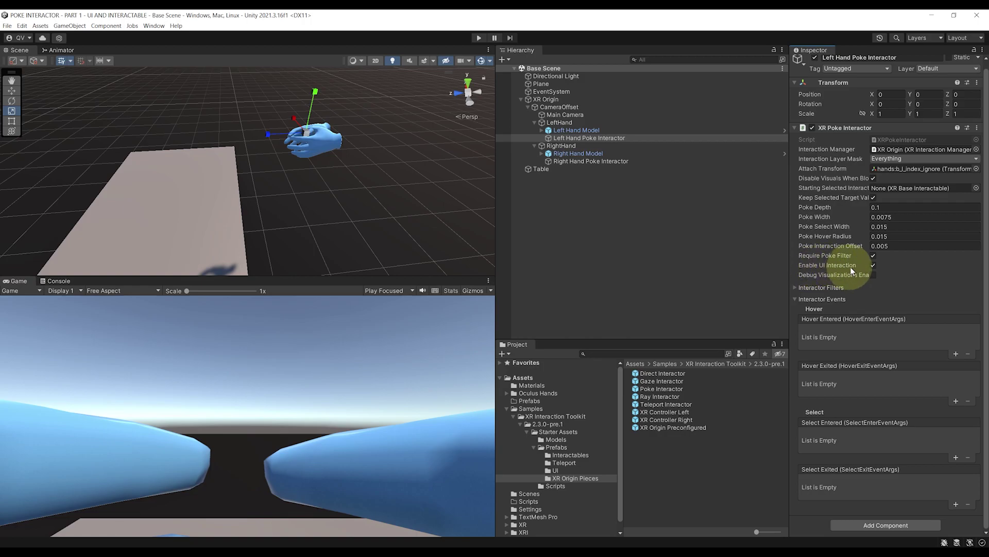
mouse_move(855, 266)
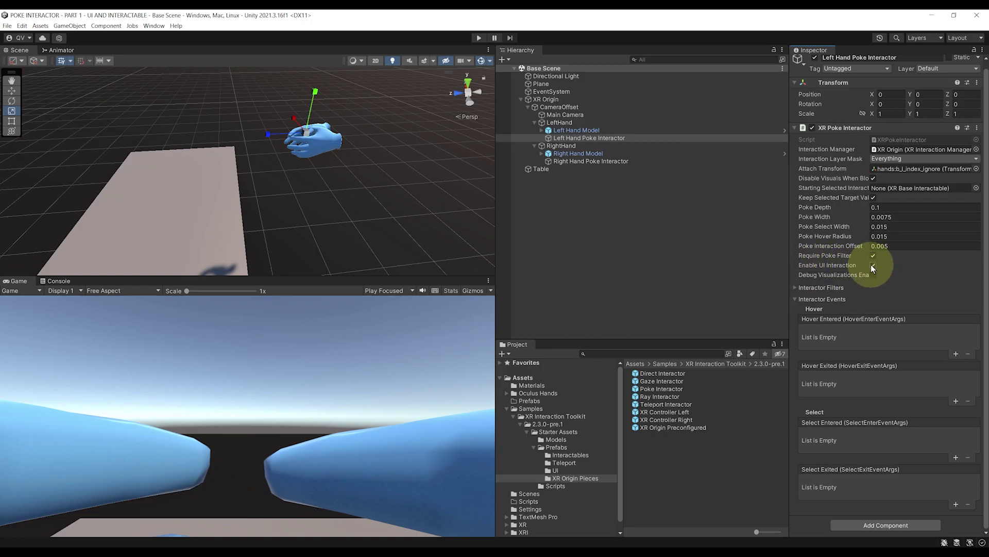
left_click(558, 216)
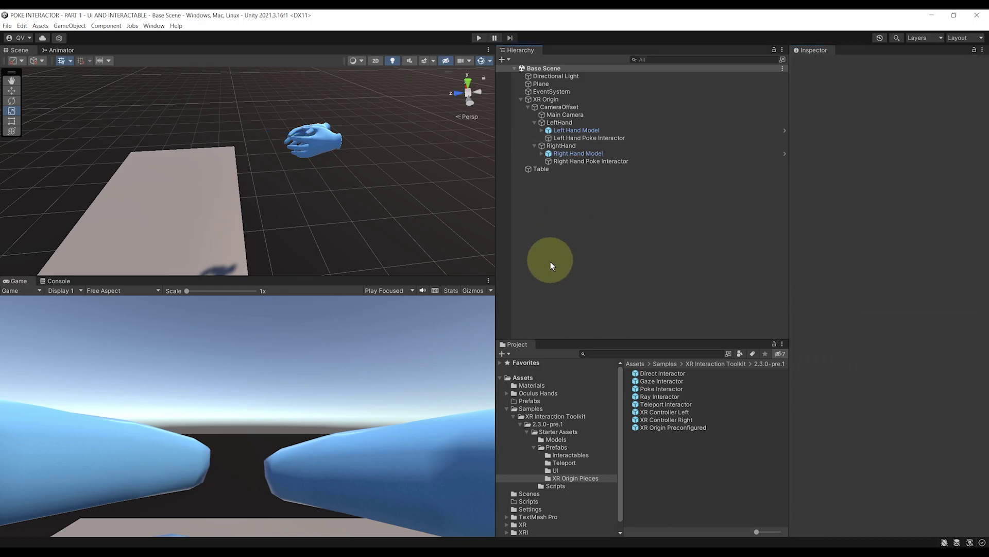
- Add the UI Sample prefab from the Starter Assets' Prefabs folder to the scene
left_click(556, 447)
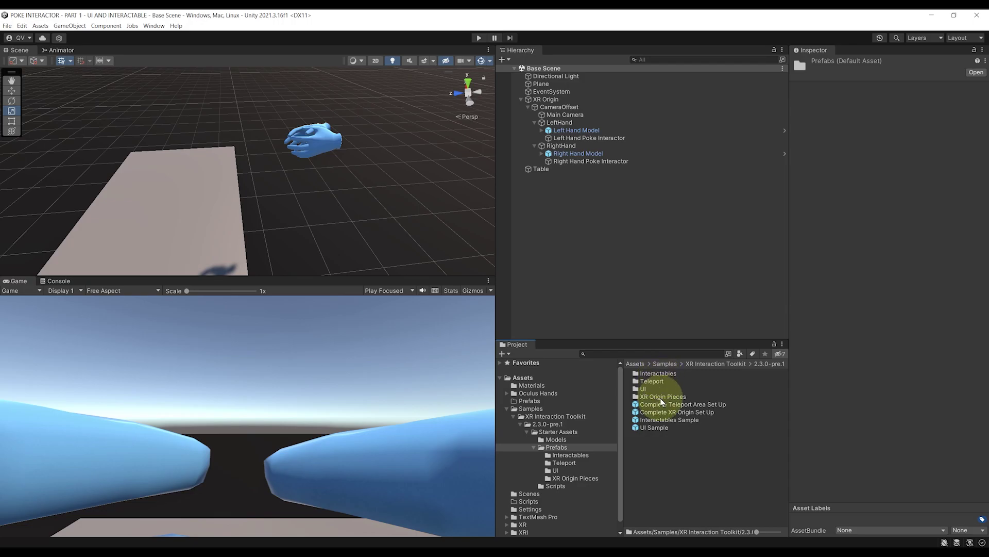
left_click_drag(655, 427, 574, 300)
scroll(331, 213, "down", 5)
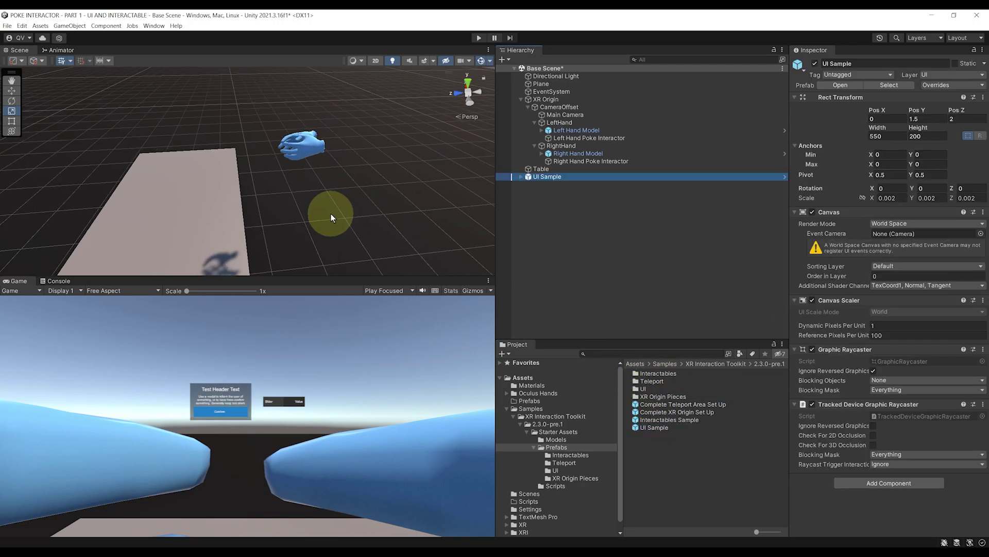
- Move the UI Sample closer to the hands, to about 0.587 on the Z axis, and save the scene
right_click_drag(331, 213, 200, 163)
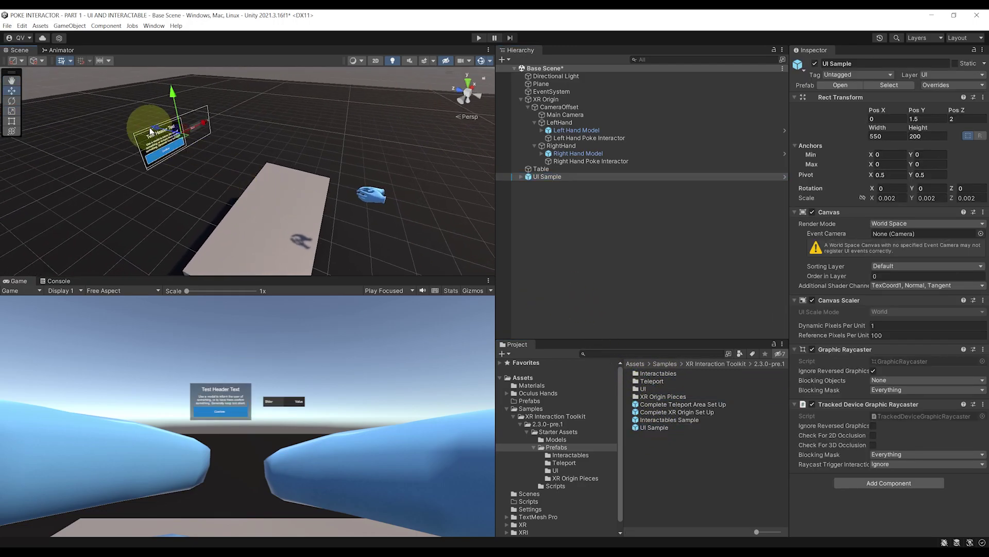
left_click_drag(155, 129, 283, 188)
right_click_drag(302, 177, 261, 155)
left_click_drag(261, 155, 221, 122)
key("ctrl+s")
- Switch the Game view to Play Maximized and test poking the UI Sample's slider and Confirm button in play mode
right_click_drag(367, 193, 339, 204)
middle_click_drag(339, 204, 316, 203)
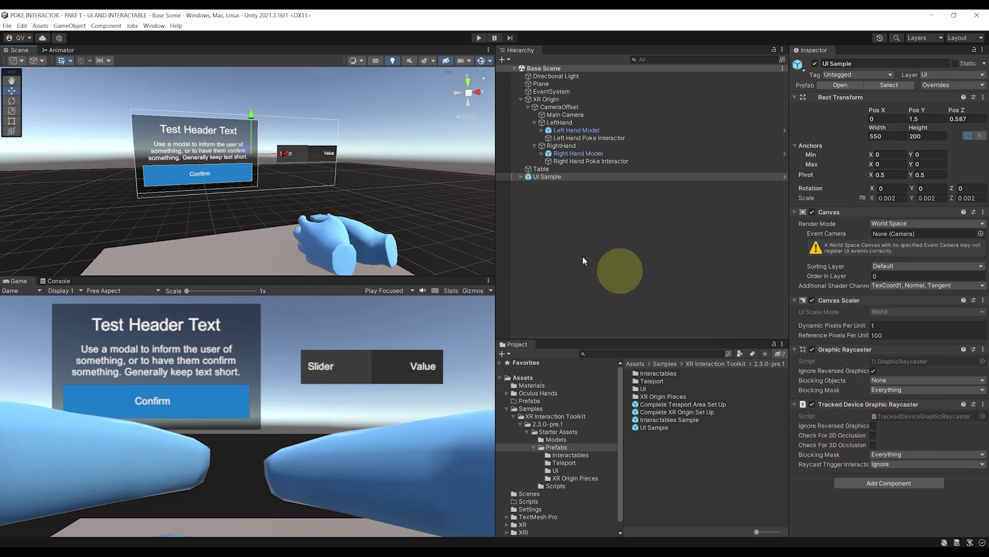
right_click_drag(307, 171, 297, 192)
middle_click_drag(298, 192, 351, 206)
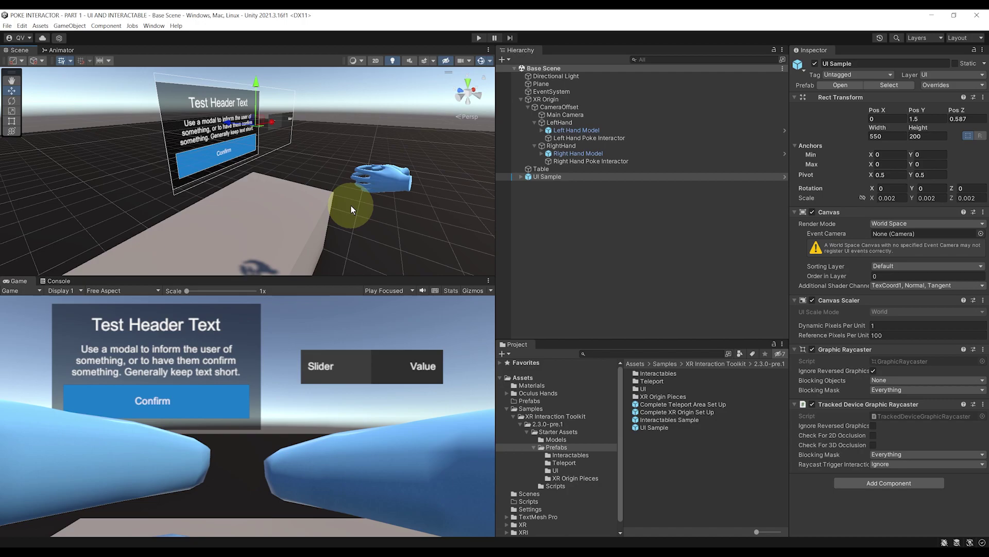
left_click(386, 291)
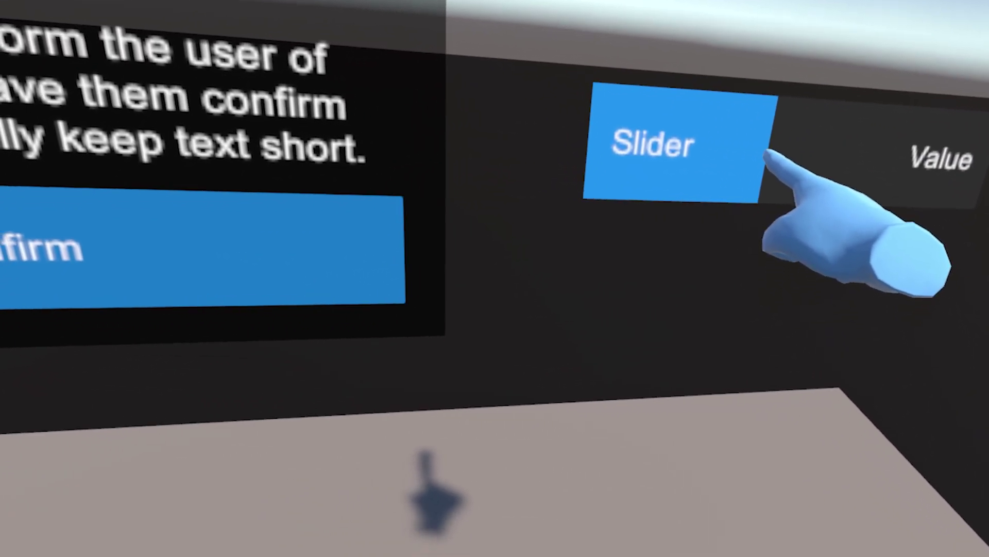
left_click_drag(768, 155, 685, 150)
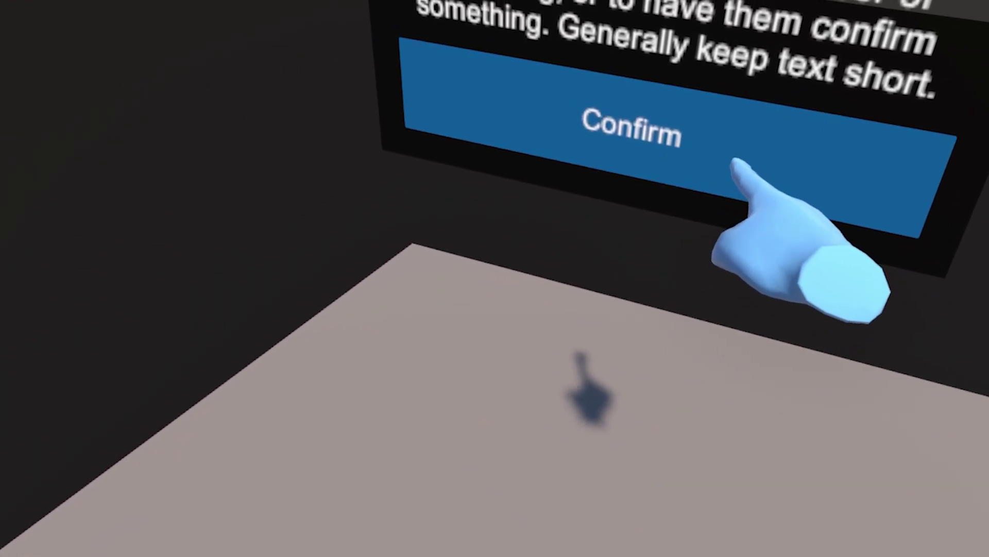
left_click(714, 160)
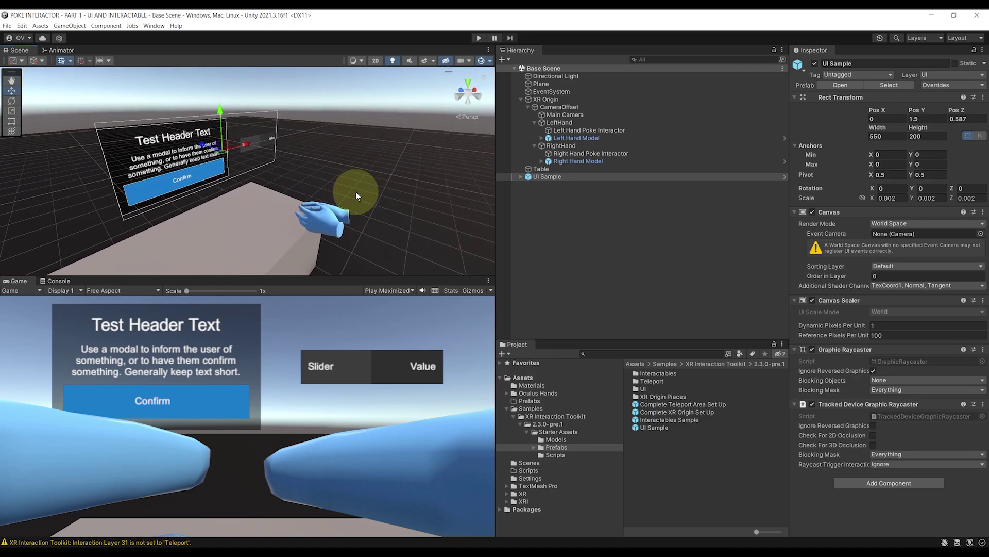
- Create a Cube 3D object at the root of the Base Scene
left_click(555, 221)
right_click(525, 197)
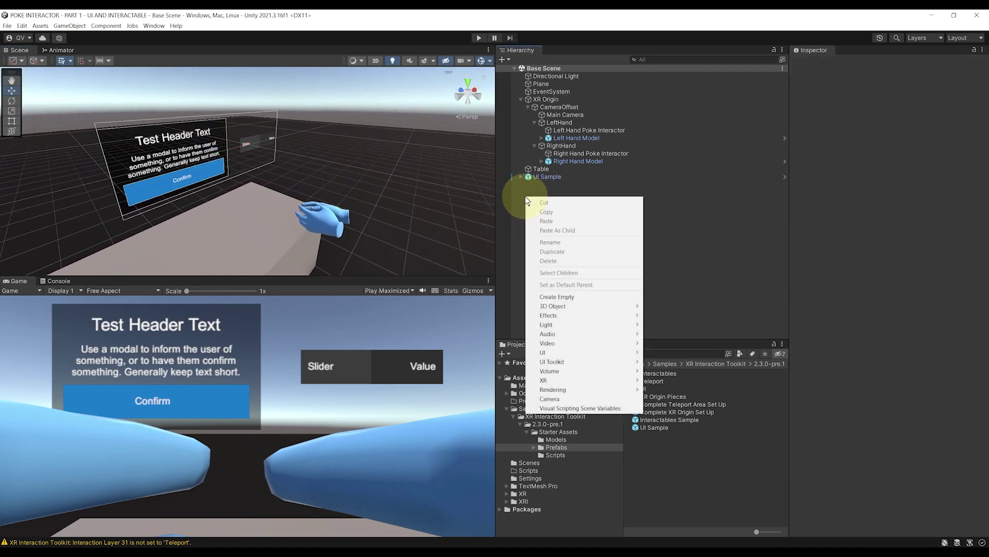
mouse_move(596, 308)
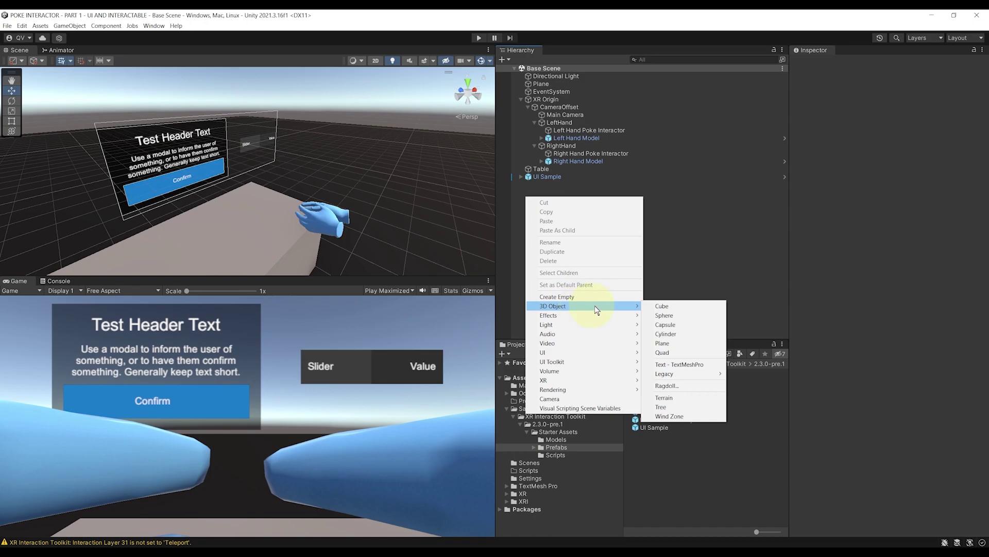
left_click(664, 306)
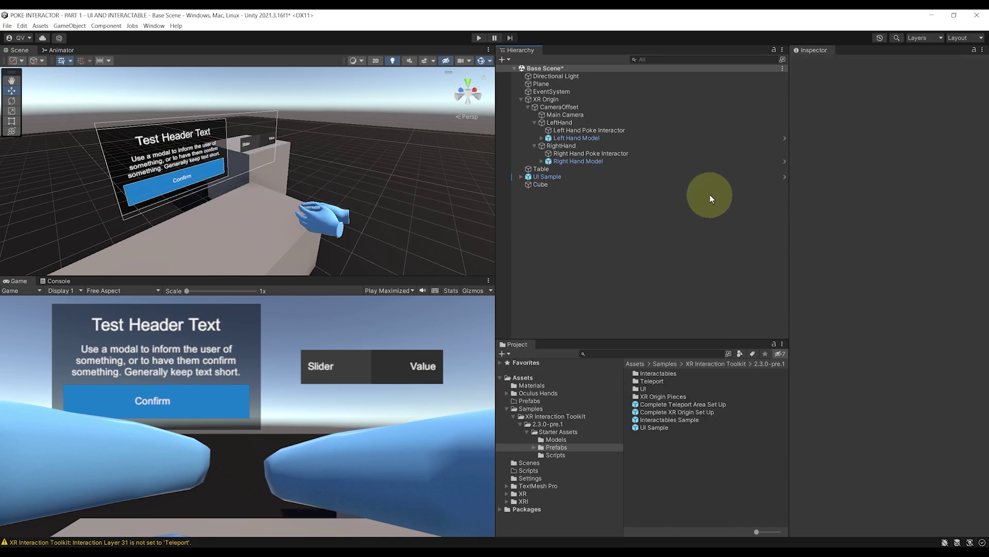
- Reset the Cube's position to 0, 0, 0
left_click(707, 187)
left_click(894, 100)
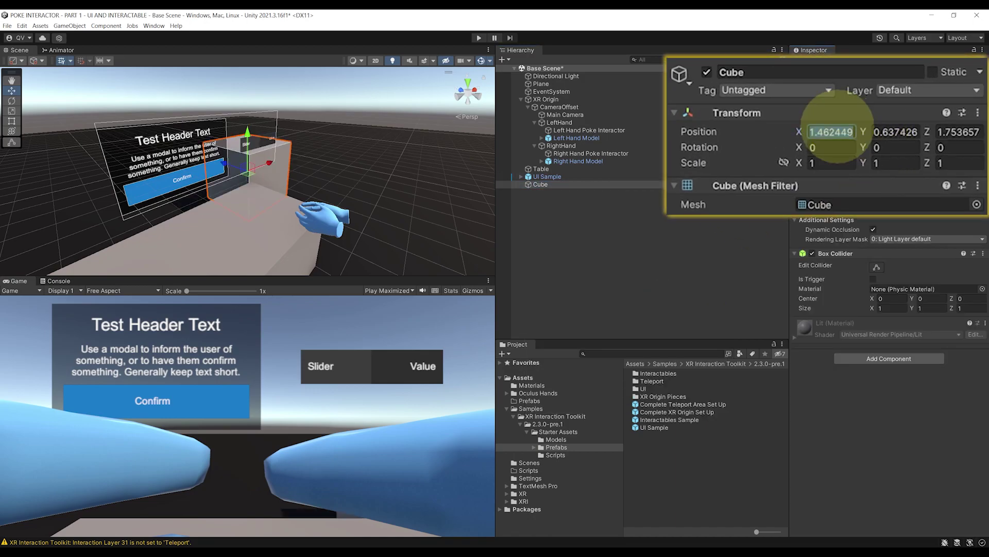
type("0")
key("Tab")
type("0")
key("Tab")
type("0")
key("Return")
key("f")
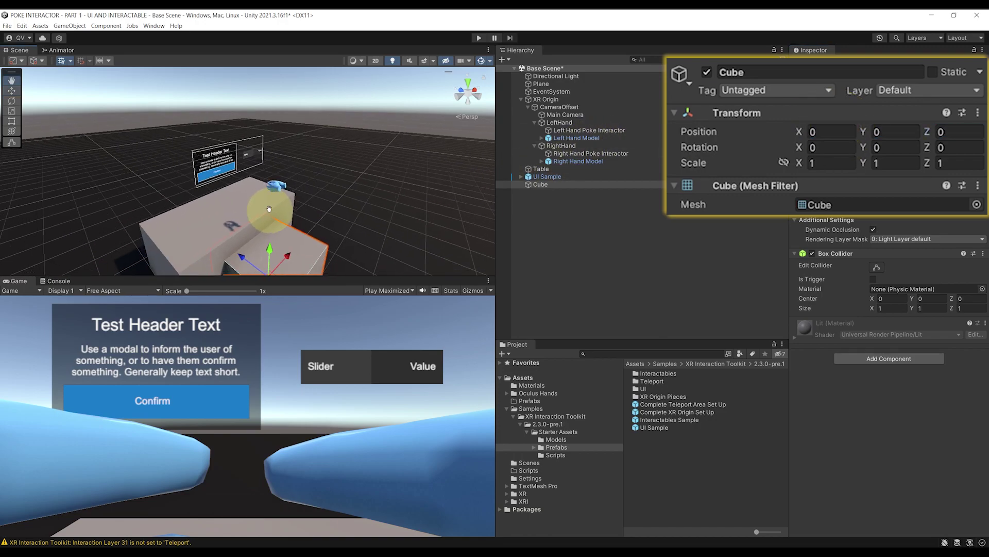
- Scale the Cube to 0.1 on the X, Y and Z axes
left_click(837, 162)
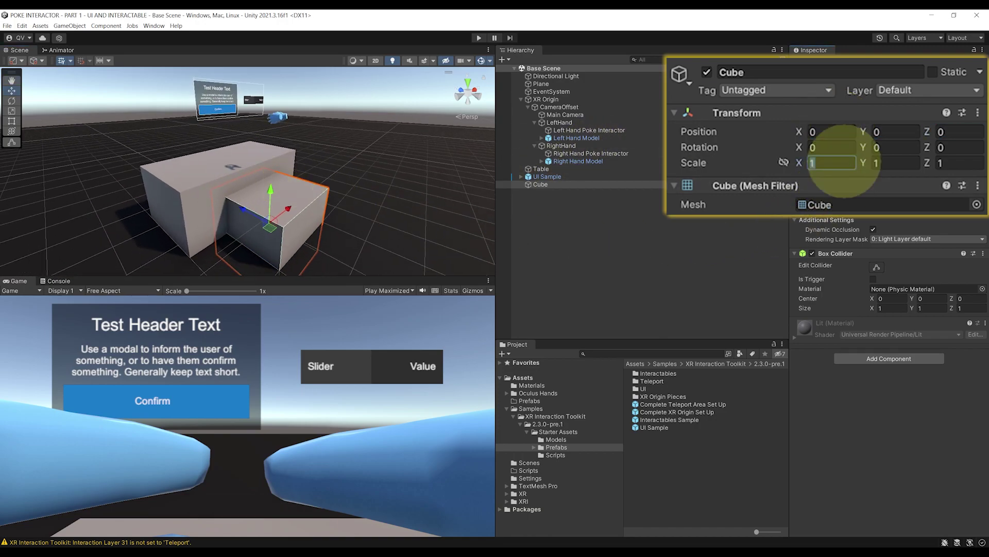
type("0.1")
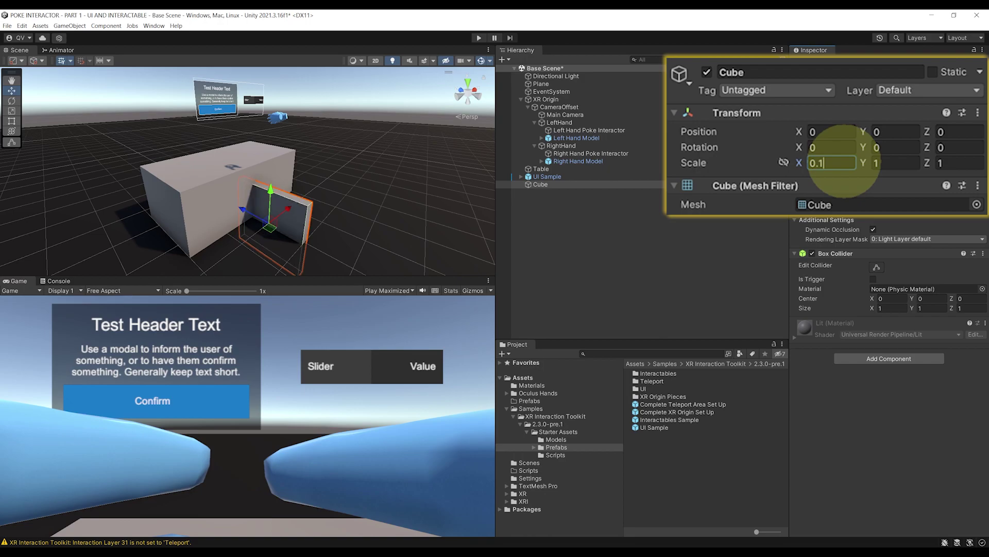
type("0.1")
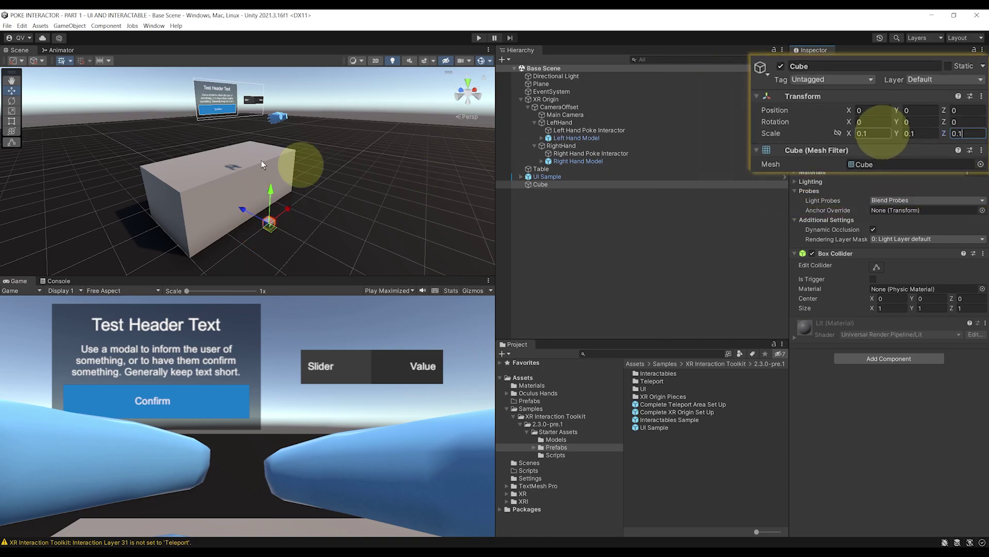
- Place the Cube on top of the table, at about 0.805 on Y and 0.356 on Z, and save the scene
scroll(295, 252, "up", 3)
left_click_drag(294, 215, 287, 166, "ctrl+shift")
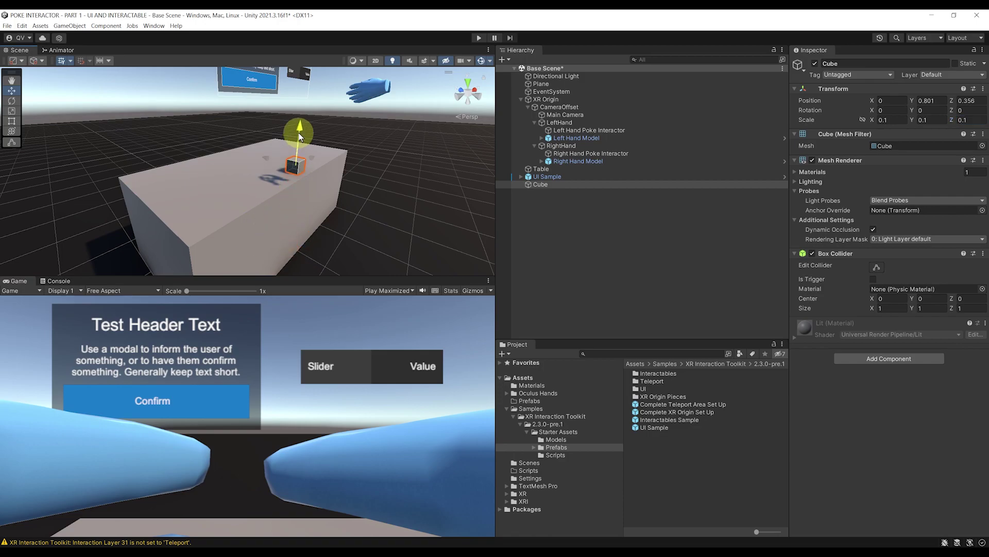
key("f")
key("ctrl+s")
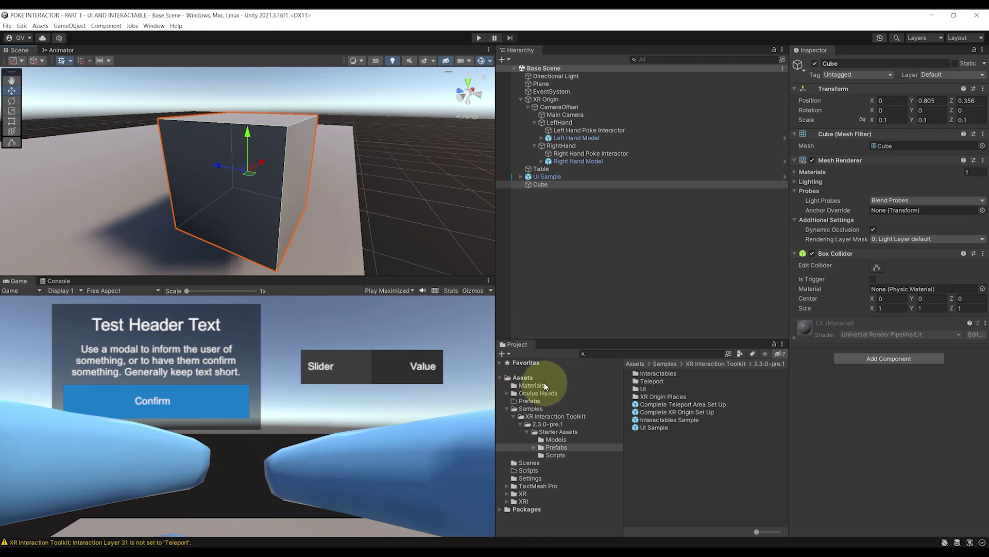
- Apply the Black material from the Assets folder to the Cube
left_click(531, 379)
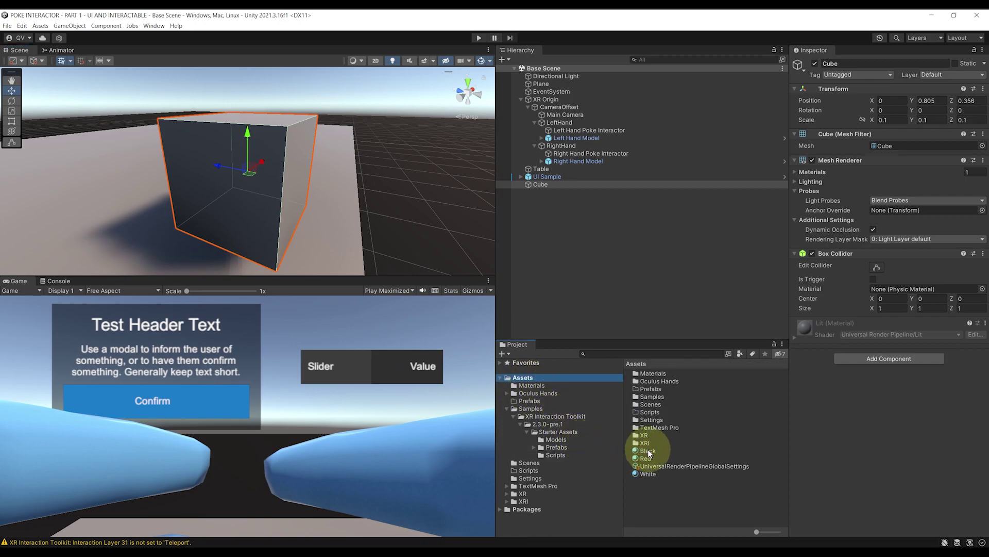
left_click_drag(648, 452, 285, 211)
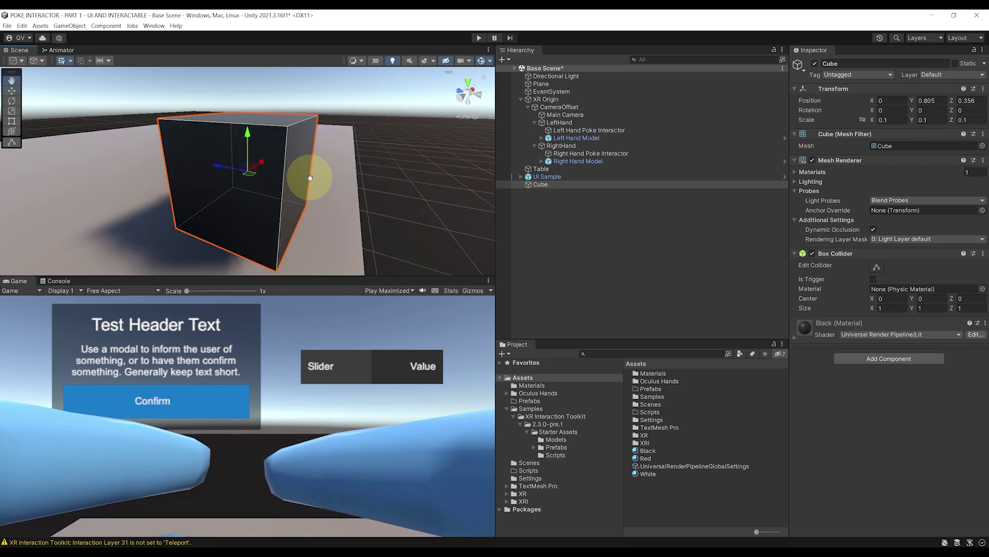
left_click_drag(310, 178, 269, 261, "alt")
- Add an XR Simple Interactable component to the Cube and save the scene
left_click(899, 356)
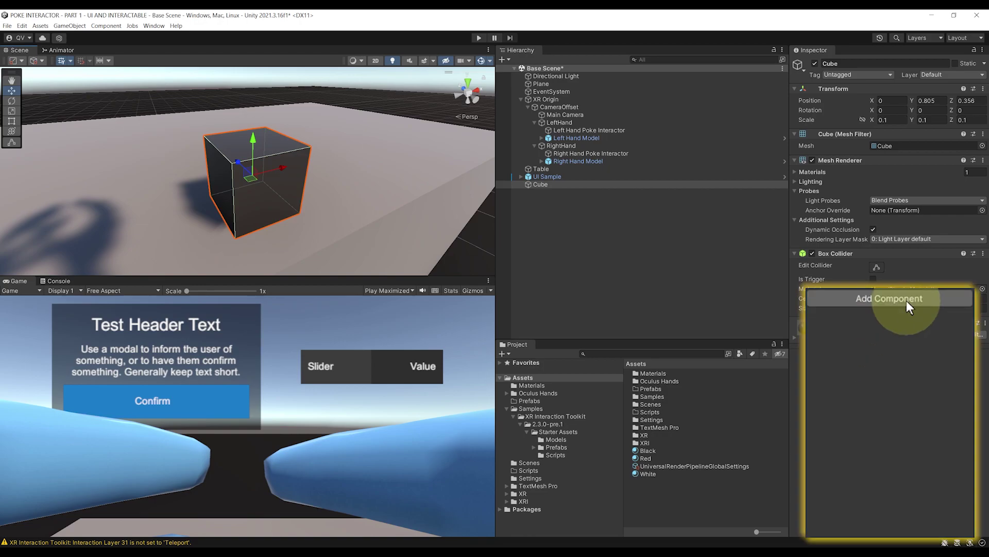
type("XRSim")
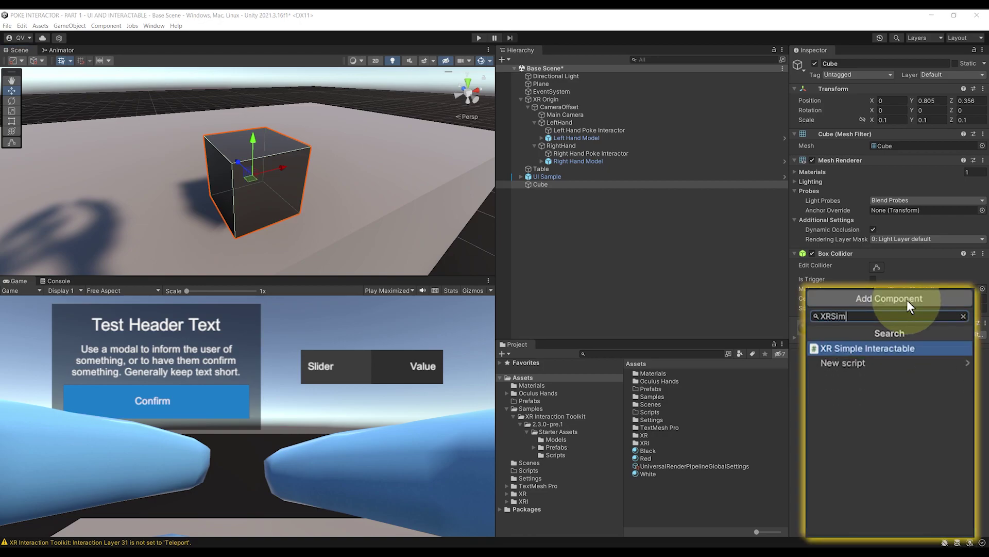
type("ple")
key("Return")
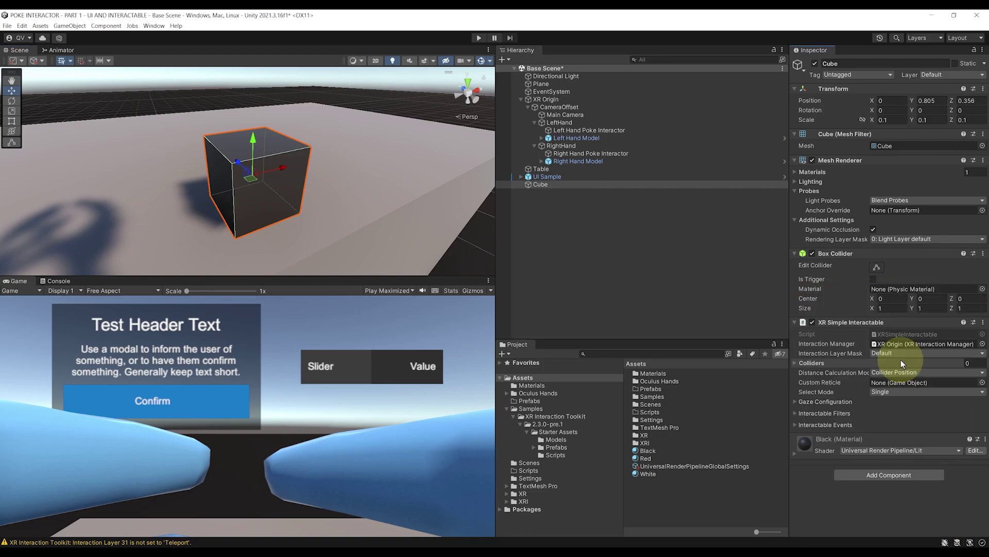
key("ctrl+s")
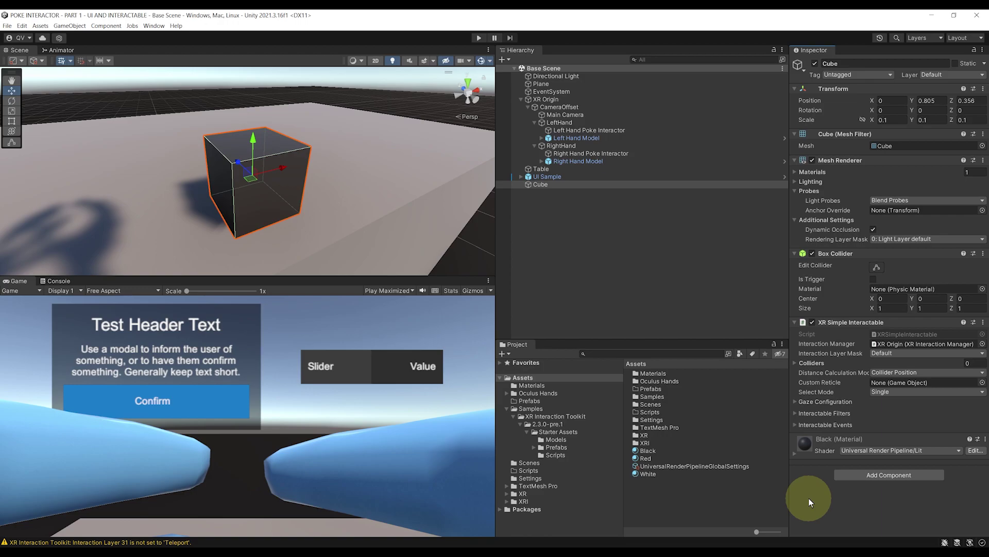
- Add a Select Entered event entry to the XR Simple Interactable with the Cube as its target object
left_click(845, 424)
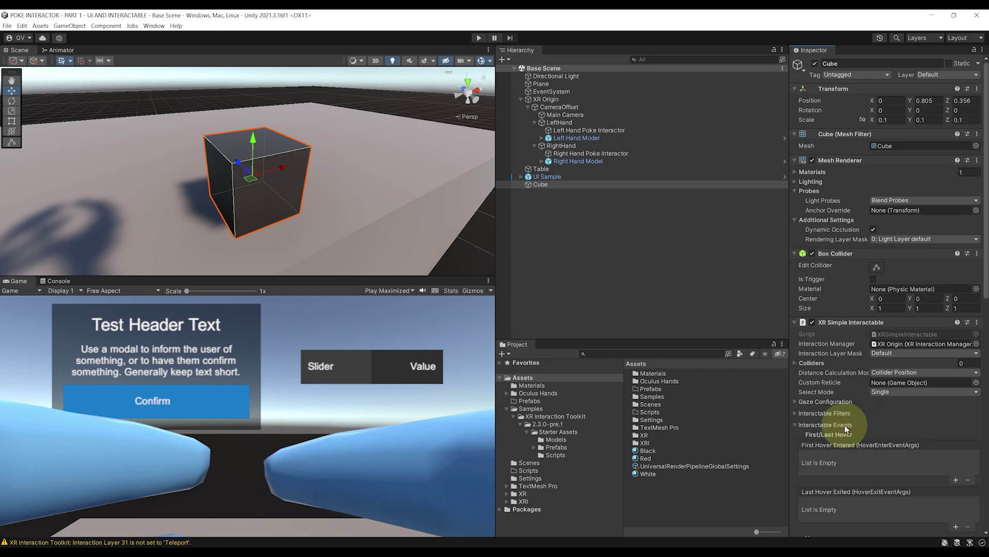
scroll(845, 425, "down", 10)
scroll(844, 425, "down", 1)
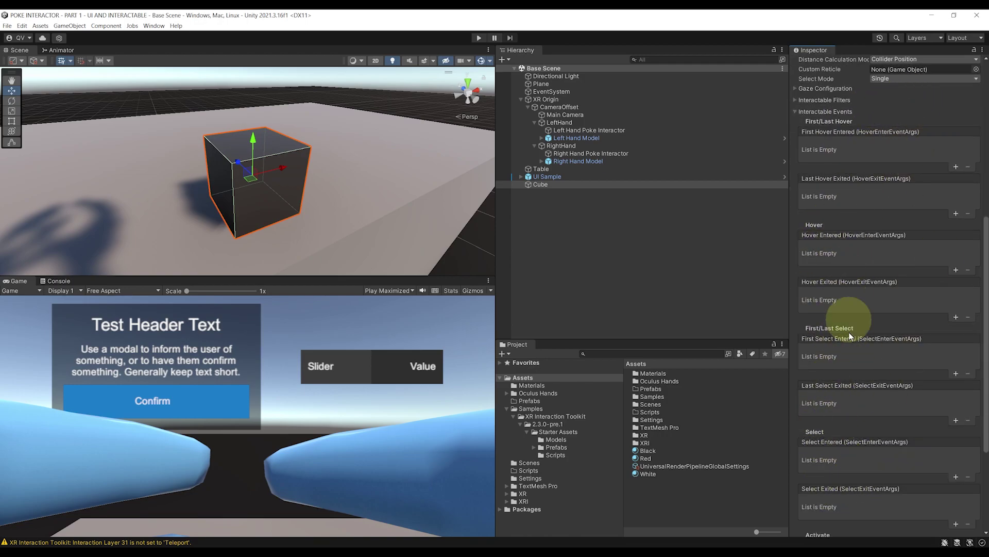
scroll(874, 466, "down", 4)
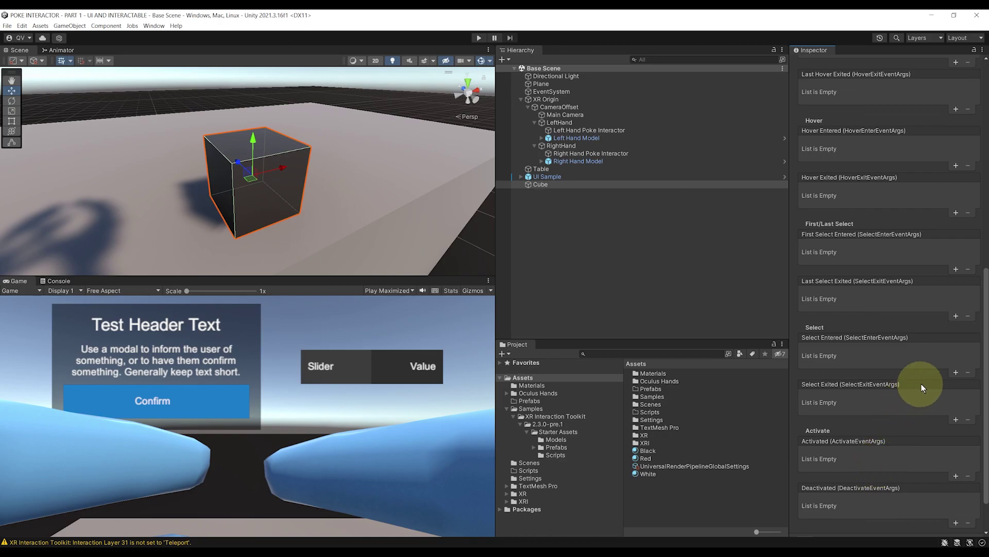
left_click(955, 372)
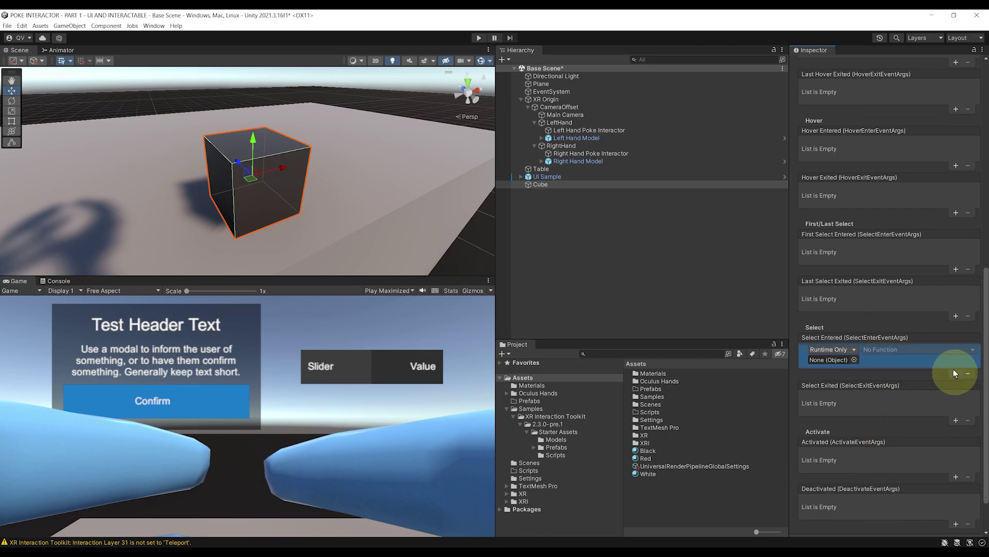
left_click(540, 185)
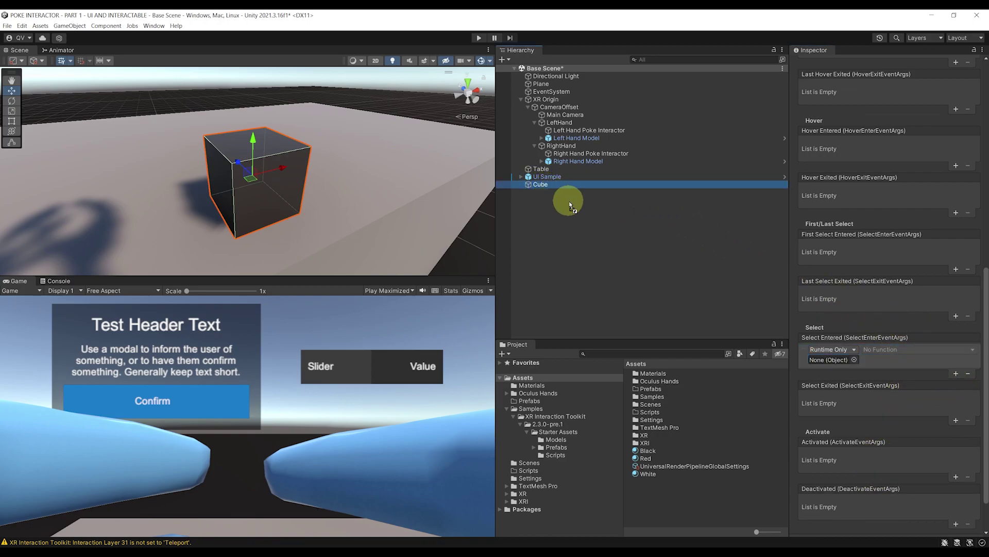
left_click_drag(606, 234, 835, 365)
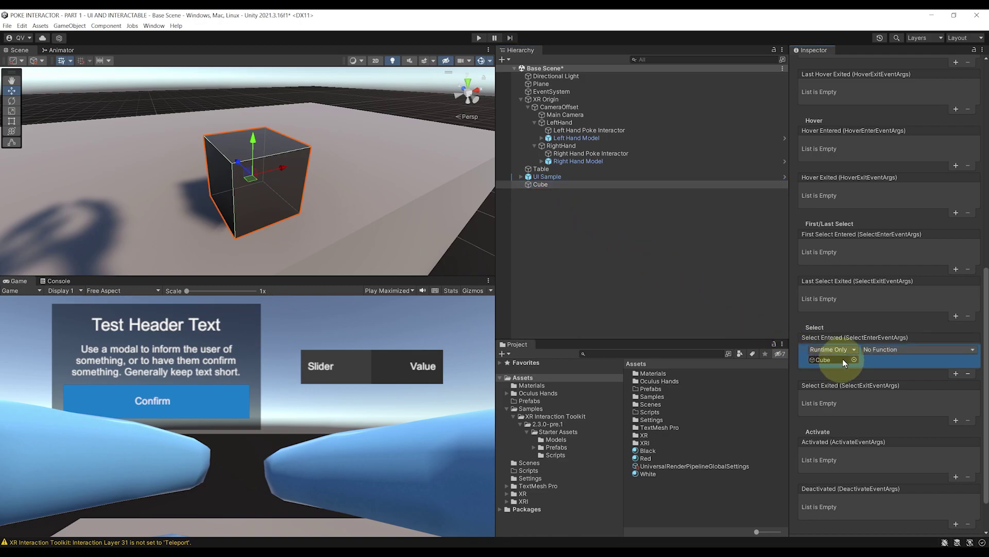
- Make the Select Entered event set the Cube's MeshRenderer material to Red
left_click(876, 350)
mouse_move(882, 399)
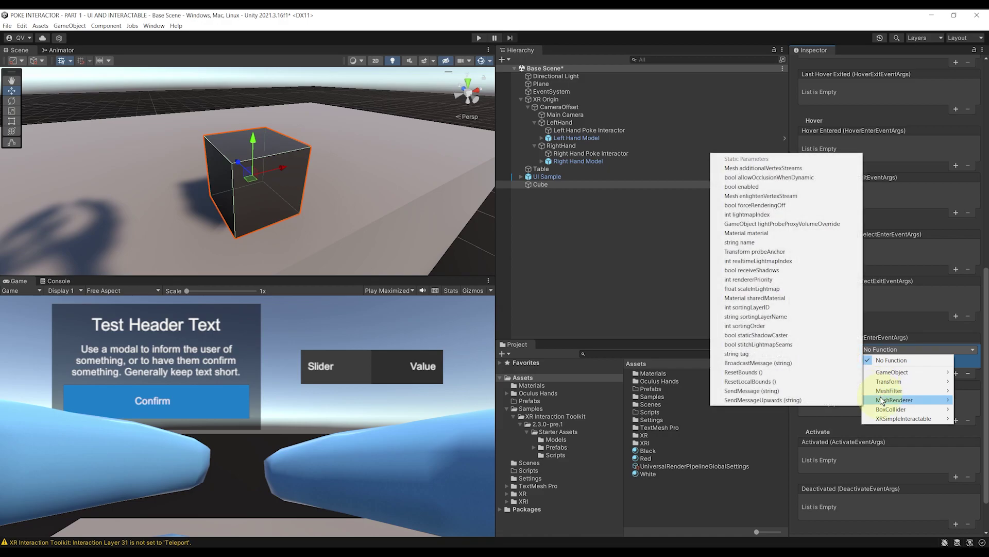
left_click(757, 235)
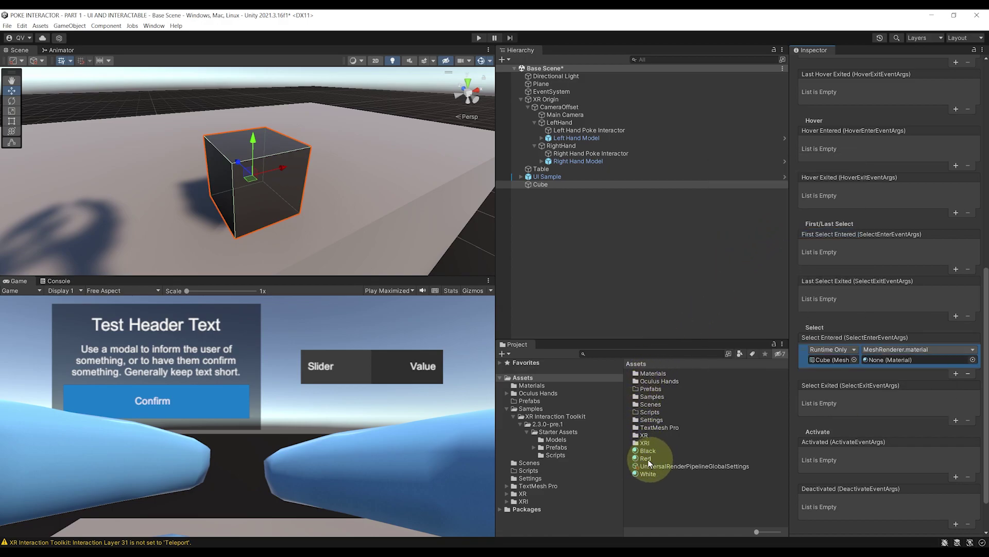
left_click_drag(648, 460, 874, 358)
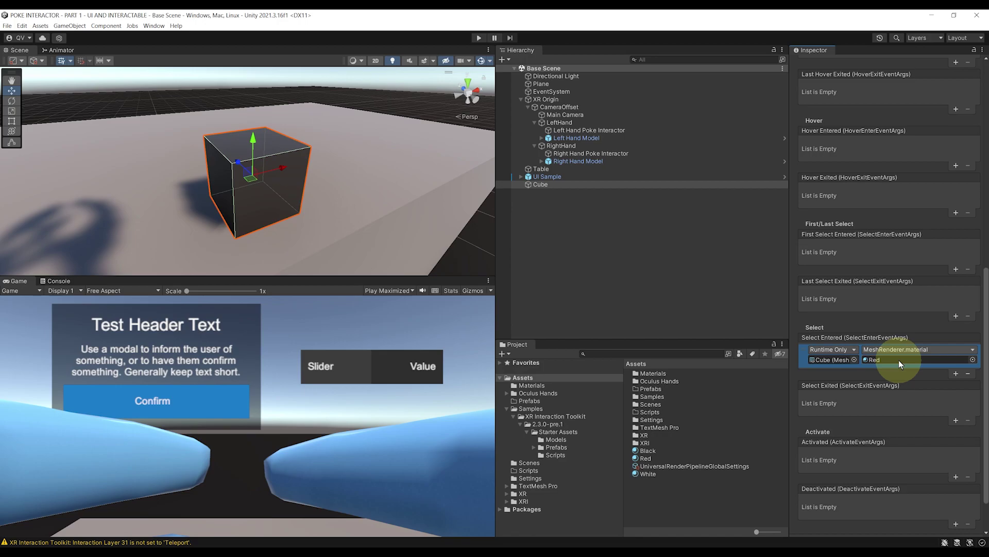
- Add a Hover Exited event entry that sets the Cube's MeshRenderer material to Black, and collapse the interactable events
scroll(915, 342, "up", 2)
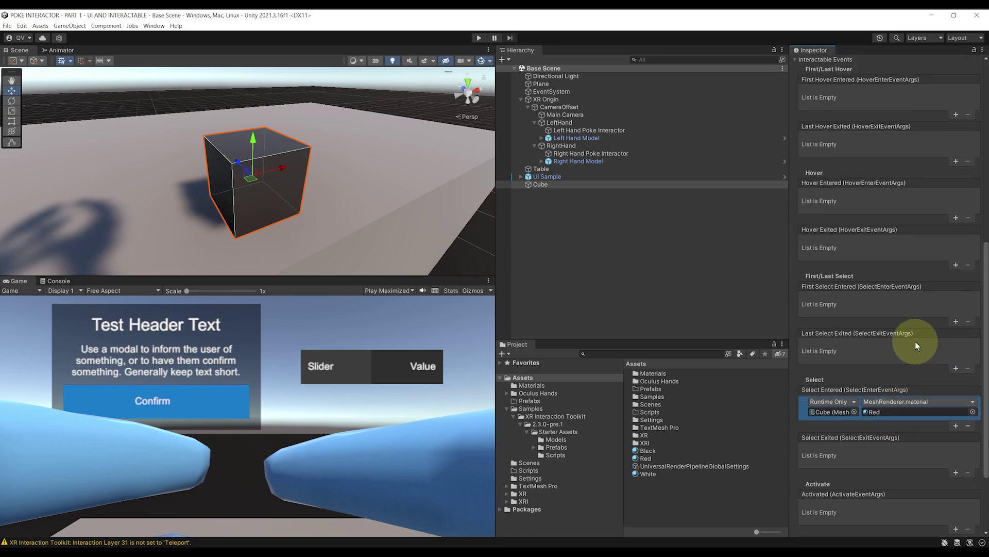
left_click(956, 265)
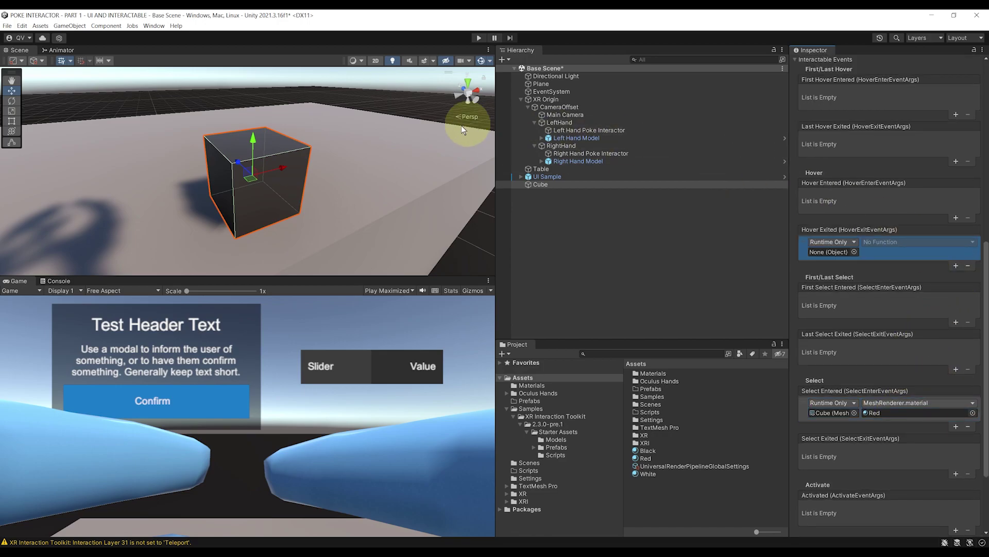
left_click_drag(530, 184, 811, 251)
left_click(871, 242)
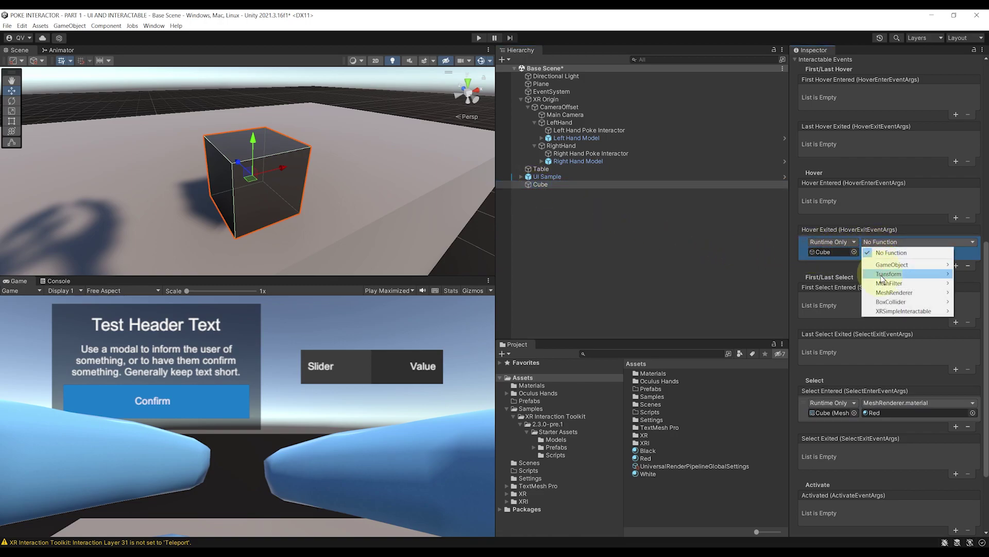
mouse_move(883, 293)
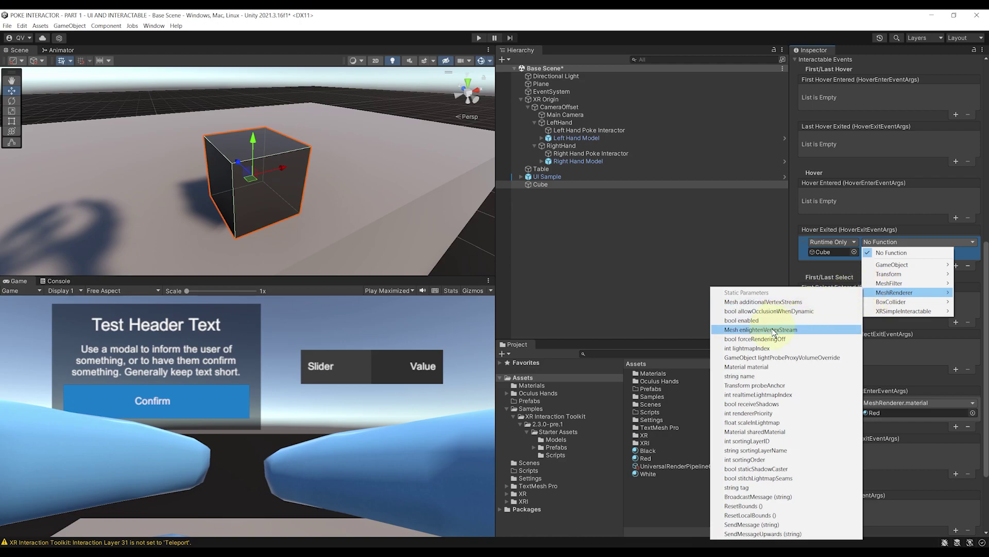
left_click(756, 367)
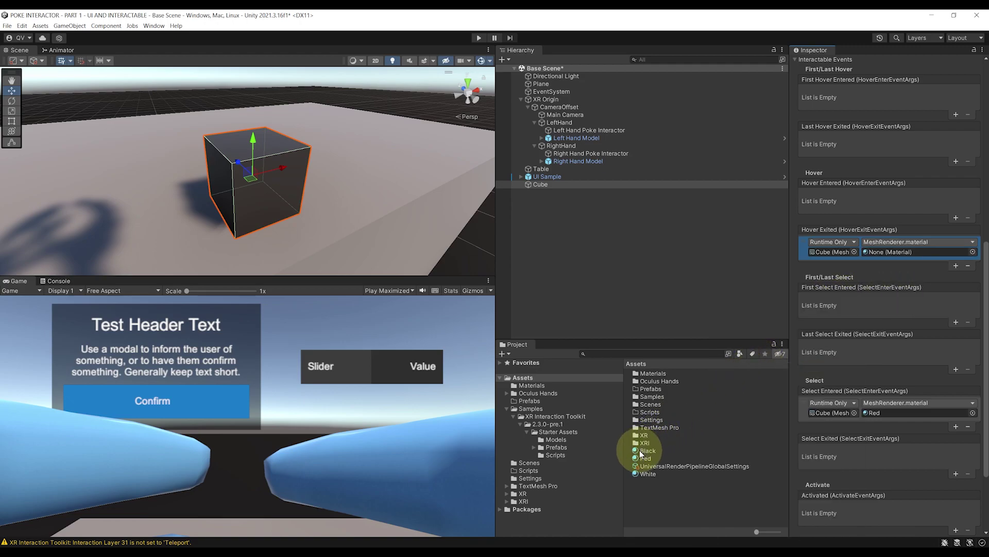
left_click_drag(641, 454, 897, 260)
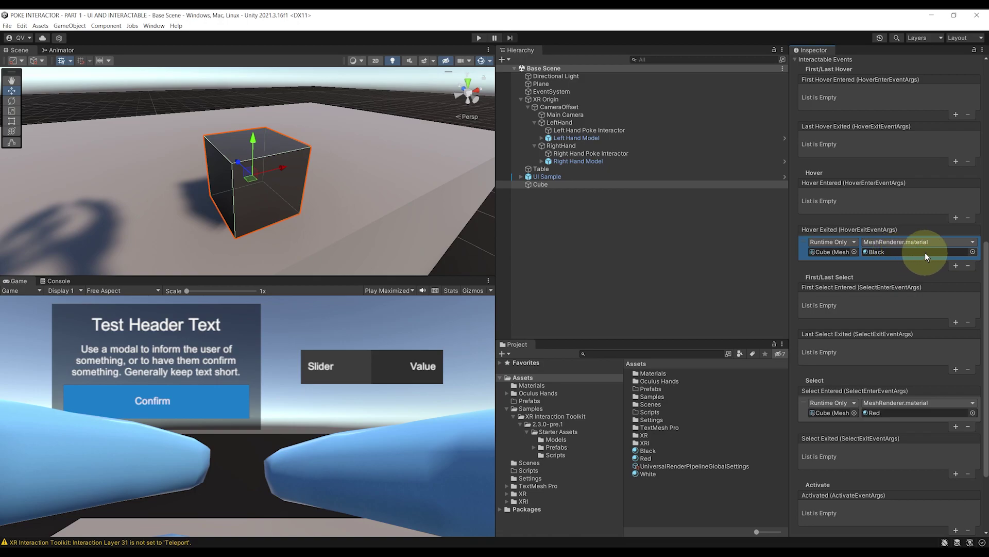
scroll(925, 252, "up", 4)
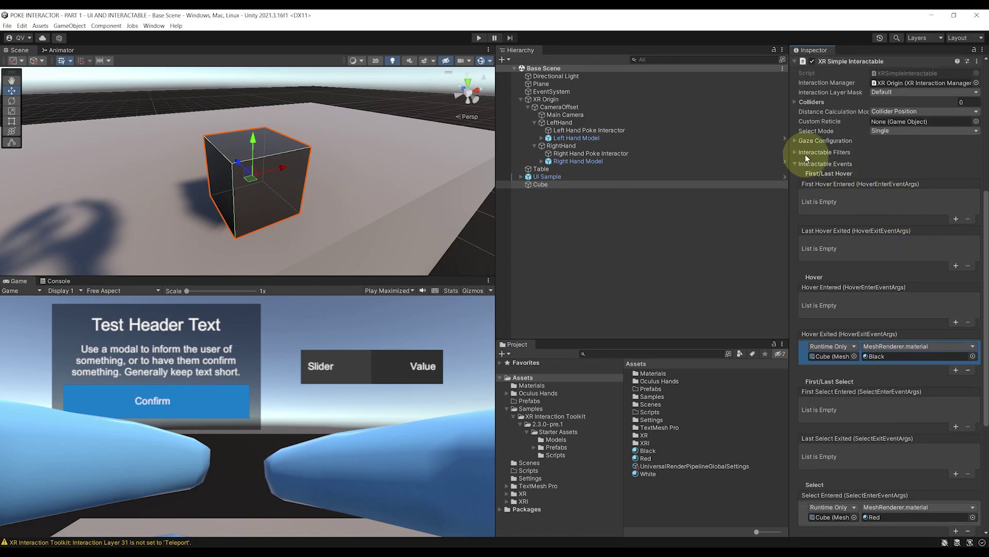
left_click(795, 164)
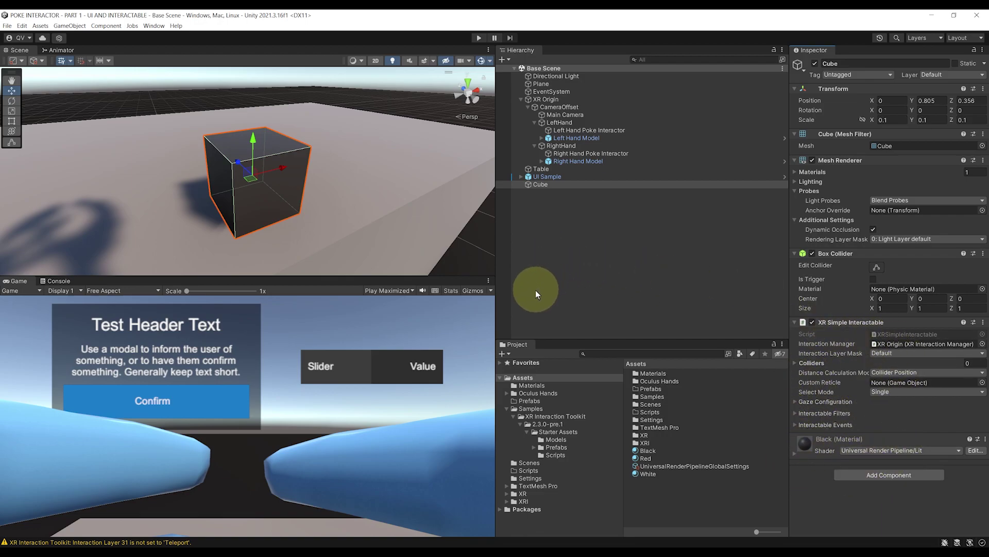
- Add an XR Poke Filter component to the Cube
left_click_drag(298, 210, 337, 211, "alt")
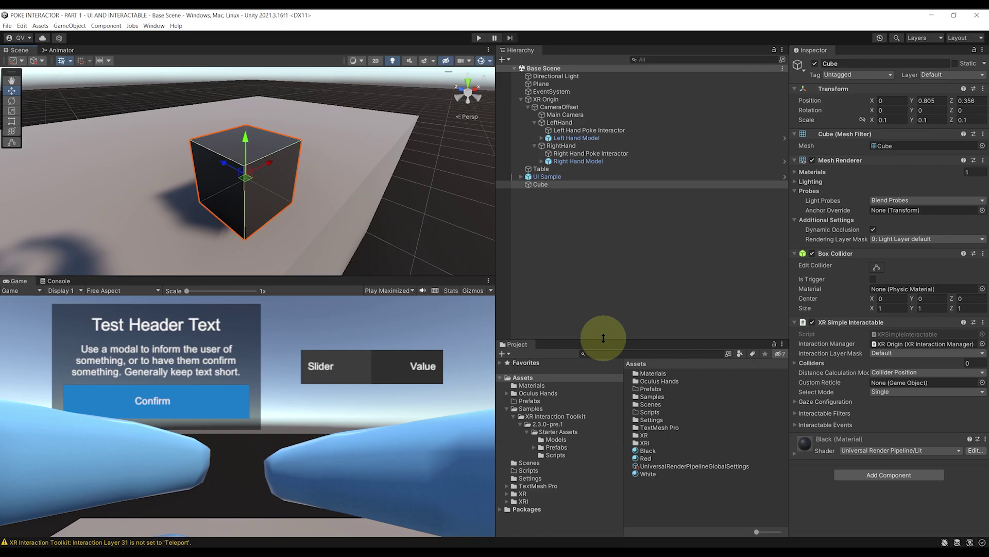
left_click(865, 474)
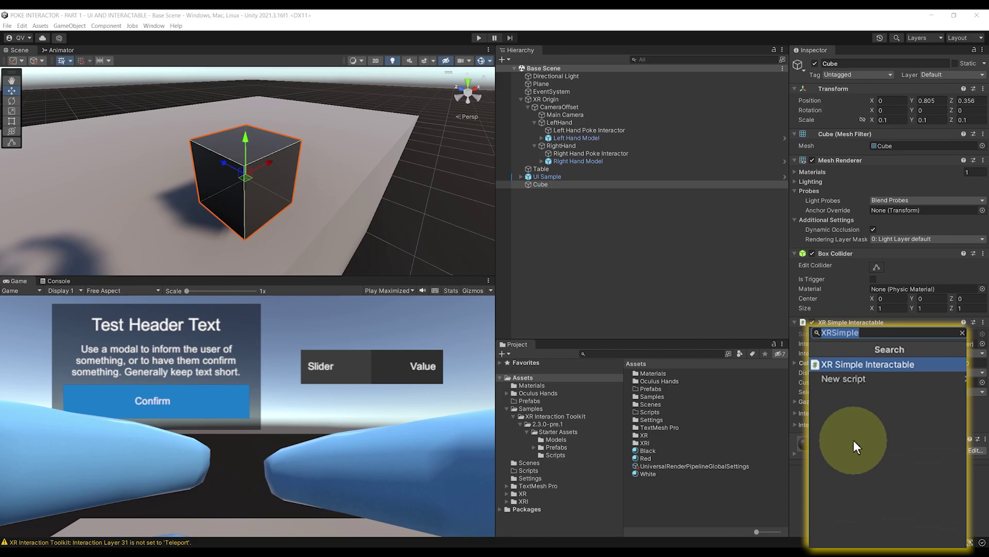
type("XRPOke")
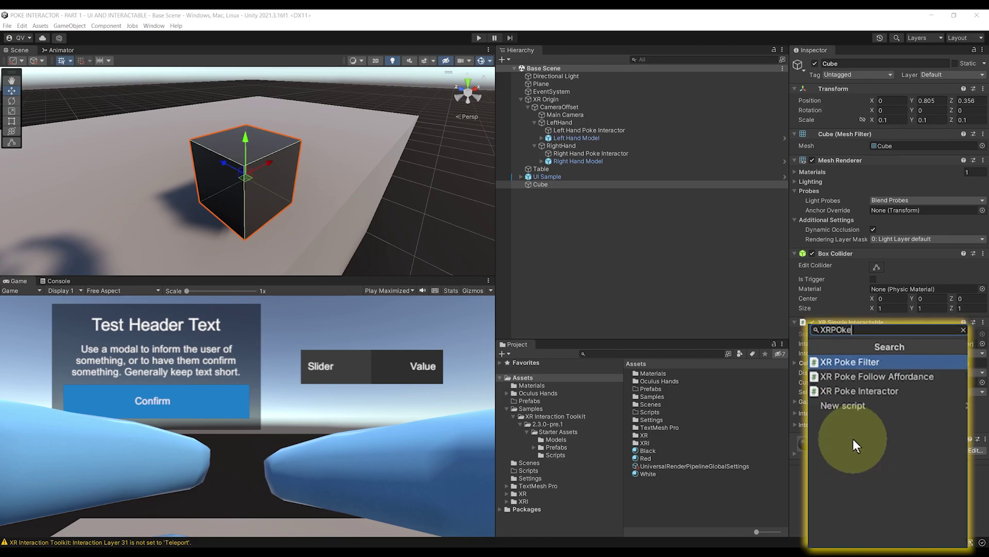
key("Return")
scroll(869, 444, "down", 1)
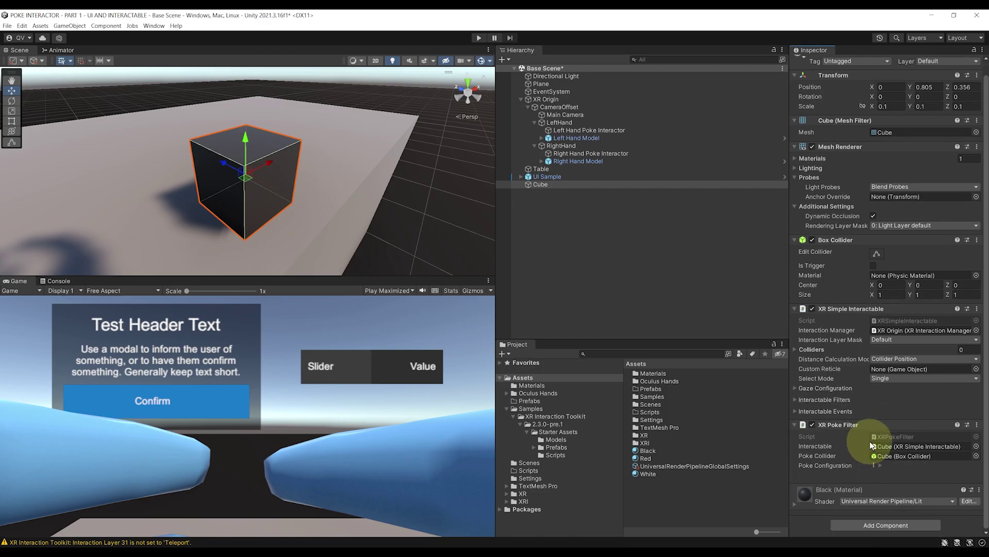
- Expand the XR Poke Filter's poke configuration and set Poke Direction to Negative Y
left_click(879, 466)
scroll(891, 419, "down", 1)
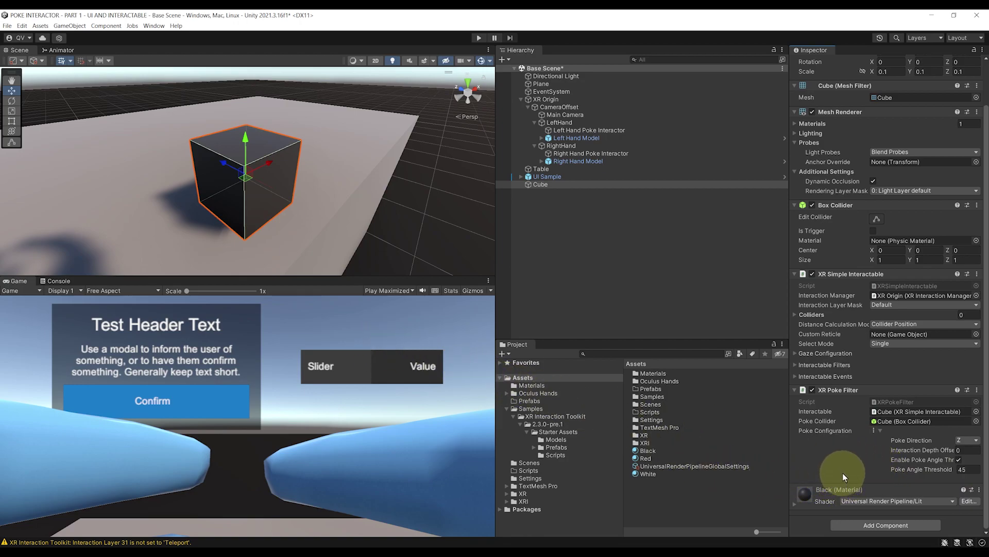
left_click(970, 440)
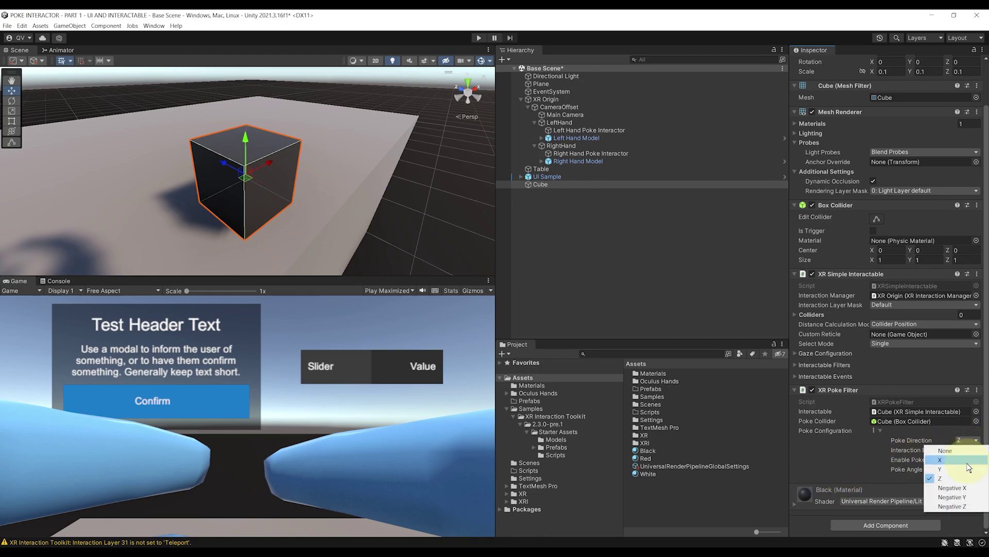
left_click(962, 497)
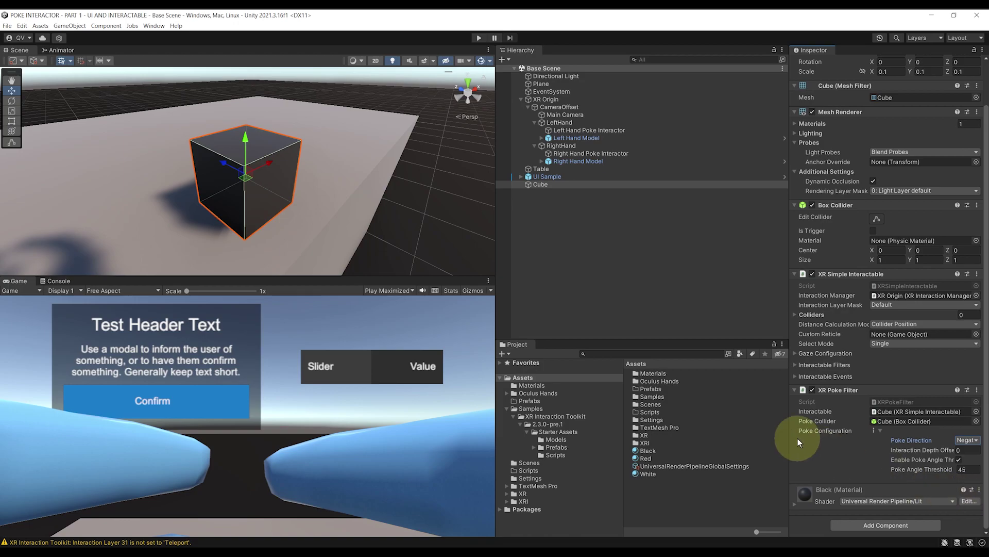
- Widen the Inspector to check the Left Hand Poke Interactor's Require Poke Filter setting, and start play mode
left_click_drag(791, 437, 716, 369)
left_click(595, 138)
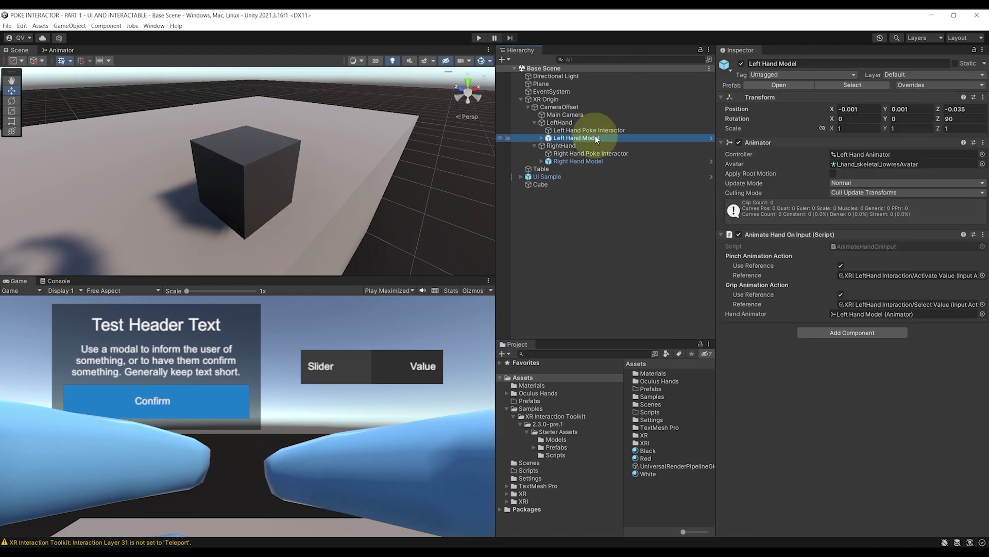
left_click(560, 131)
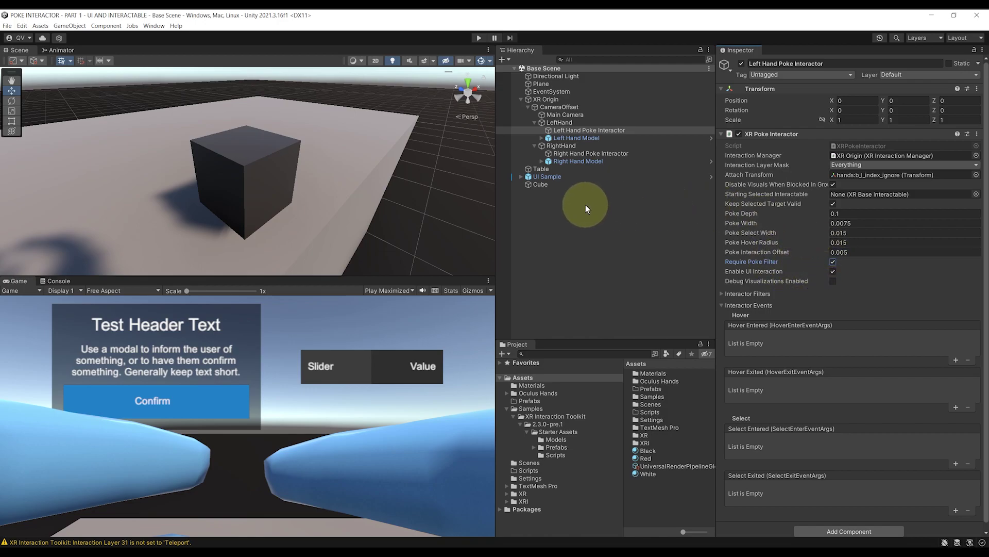
left_click(479, 37)
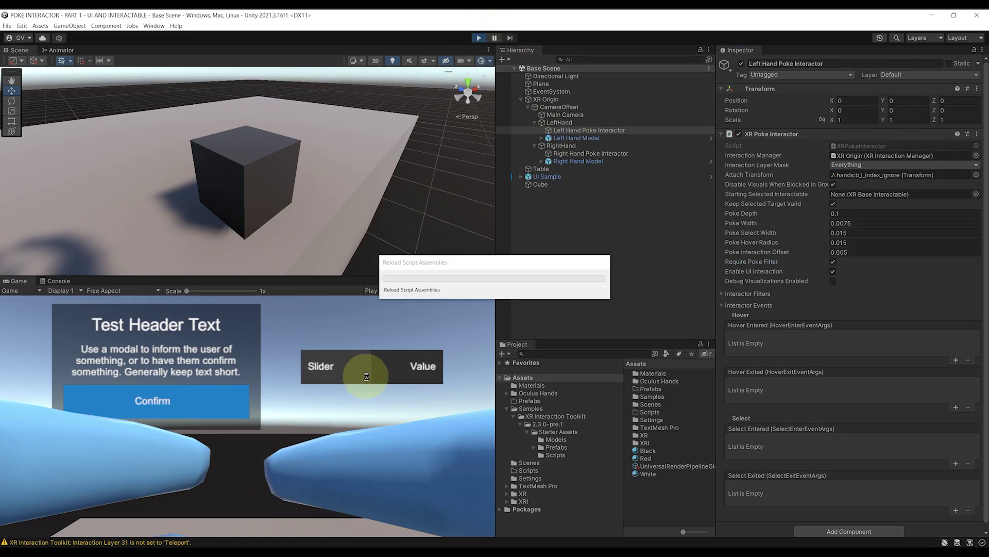